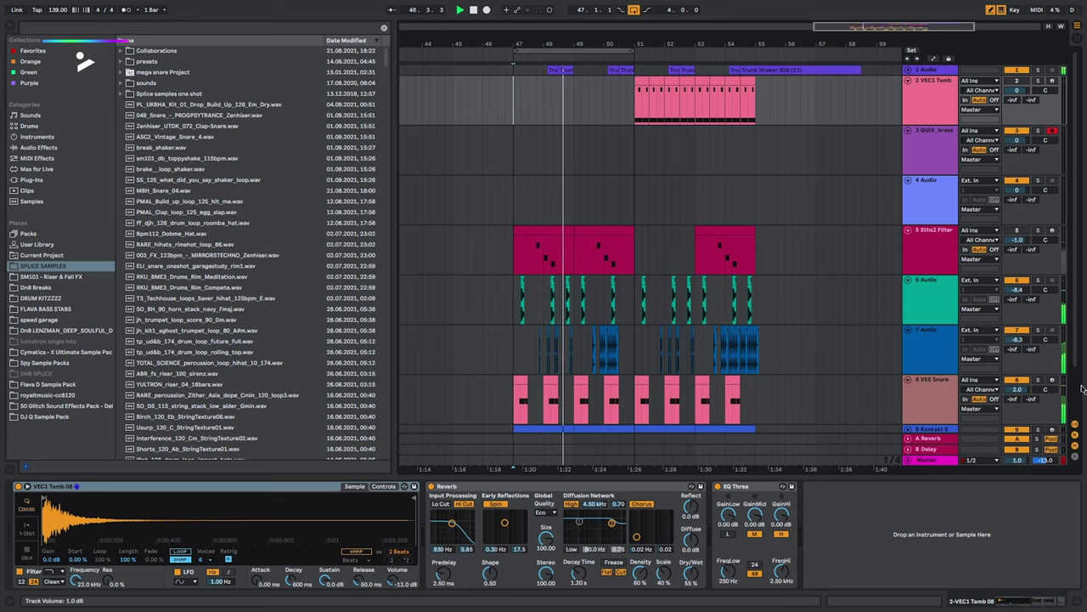
# - Select the brass track, search the browser for 'brass', and focus its Simpler
pyautogui.click(476, 154)
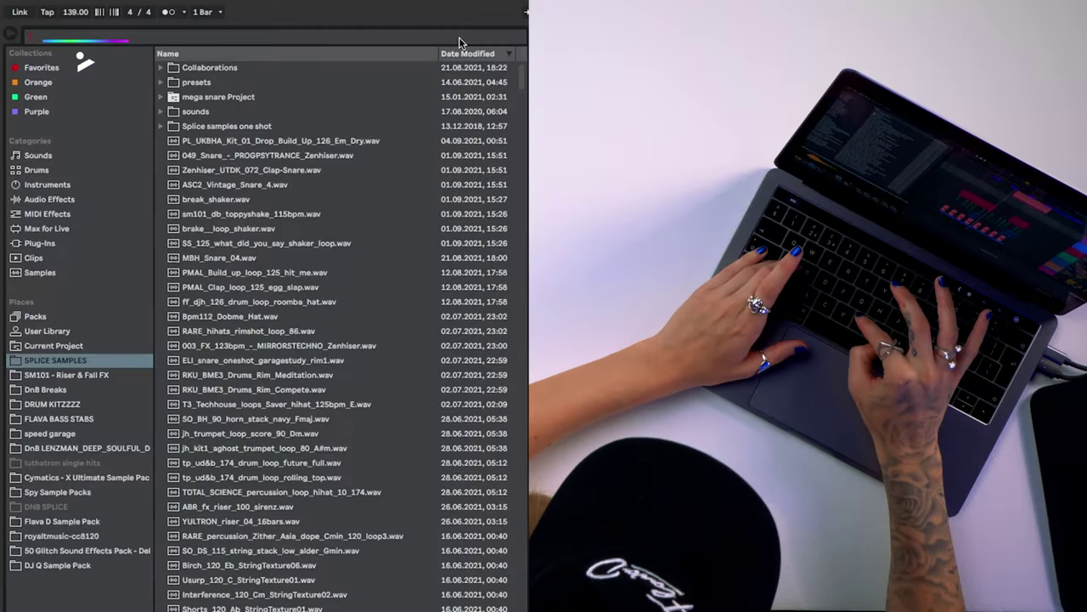
pyautogui.write('brass')
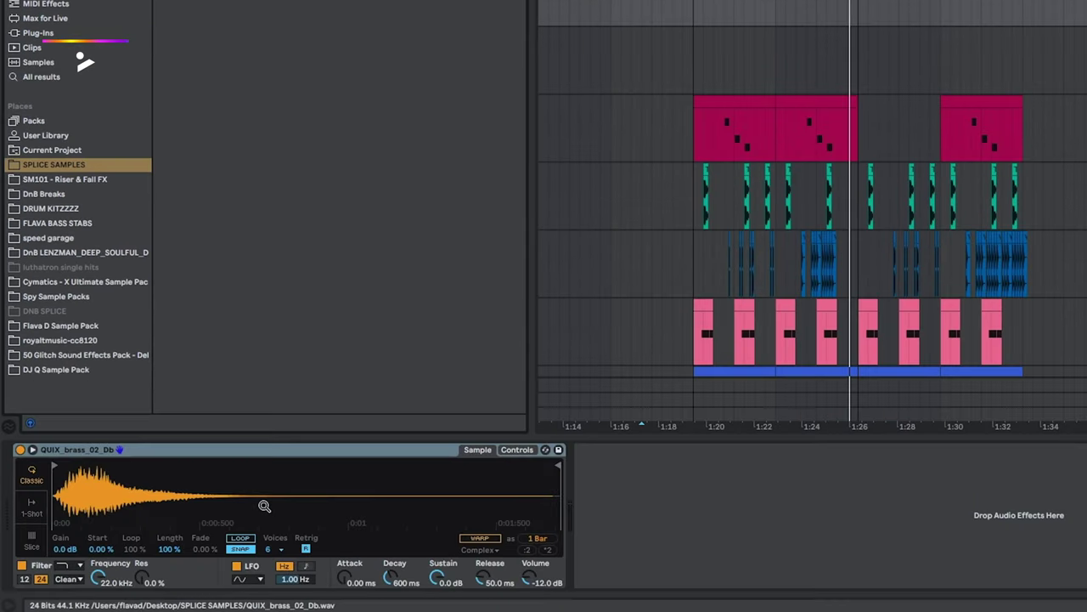
pyautogui.click(223, 448)
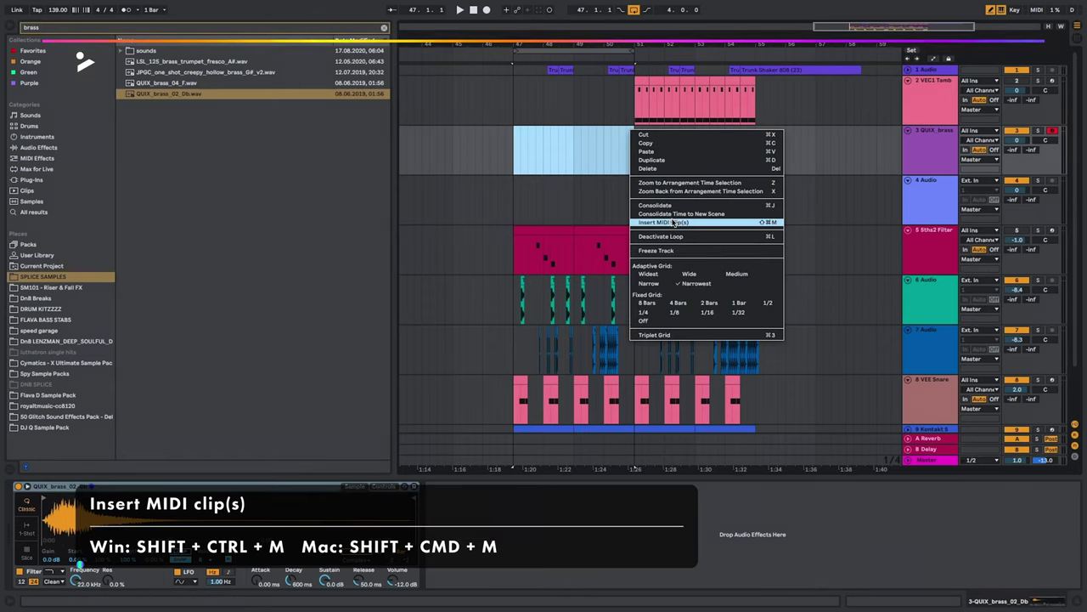
# - Insert an empty MIDI clip over bars 47–51, then set the brass reverb to 35% wet with longer decay
pyautogui.click(673, 222)
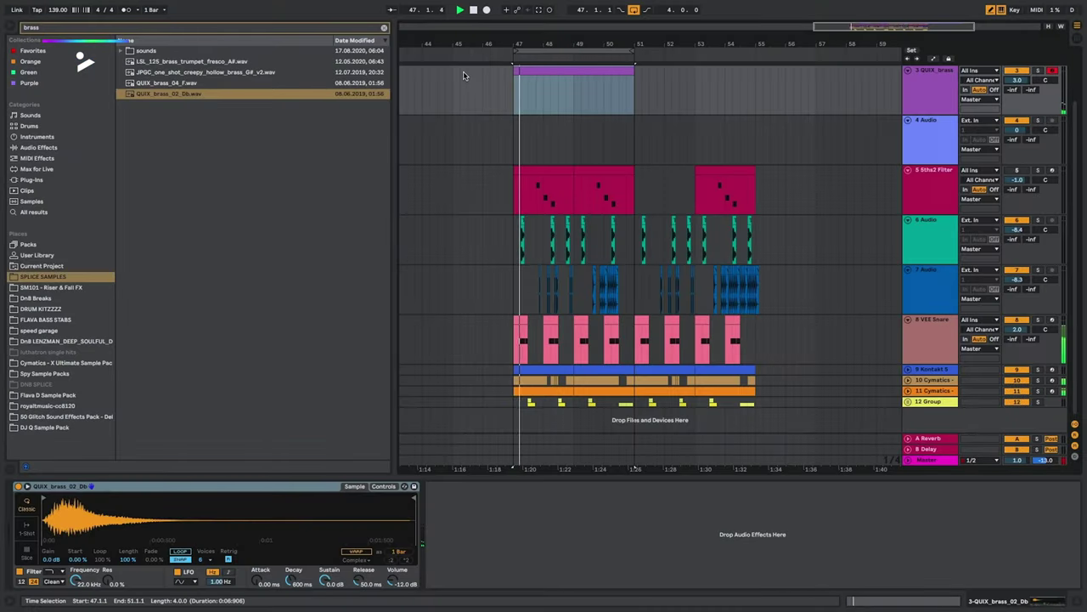
pyautogui.scroll(2, 570, 95)
pyautogui.click(949, 152)
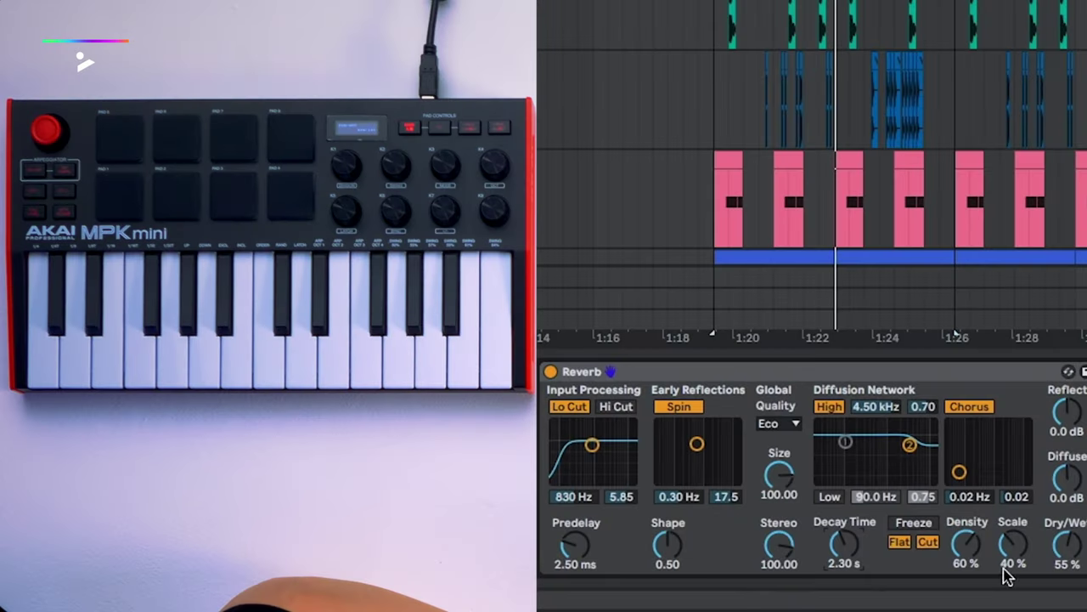
pyautogui.moveTo(1067, 546); pyautogui.dragTo(1067, 562)
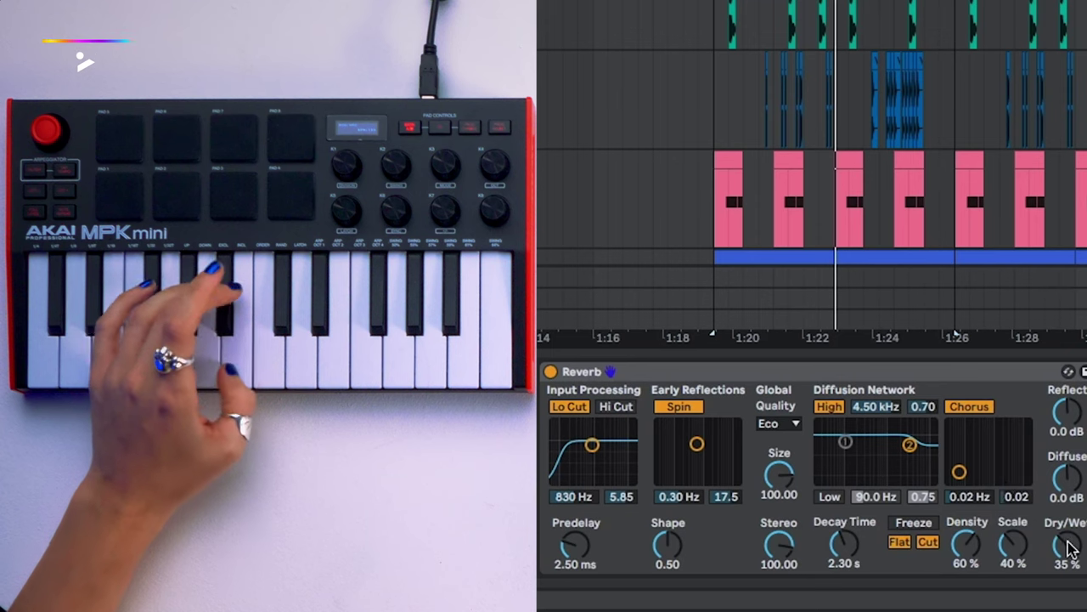
pyautogui.moveTo(844, 548); pyautogui.dragTo(843, 522)
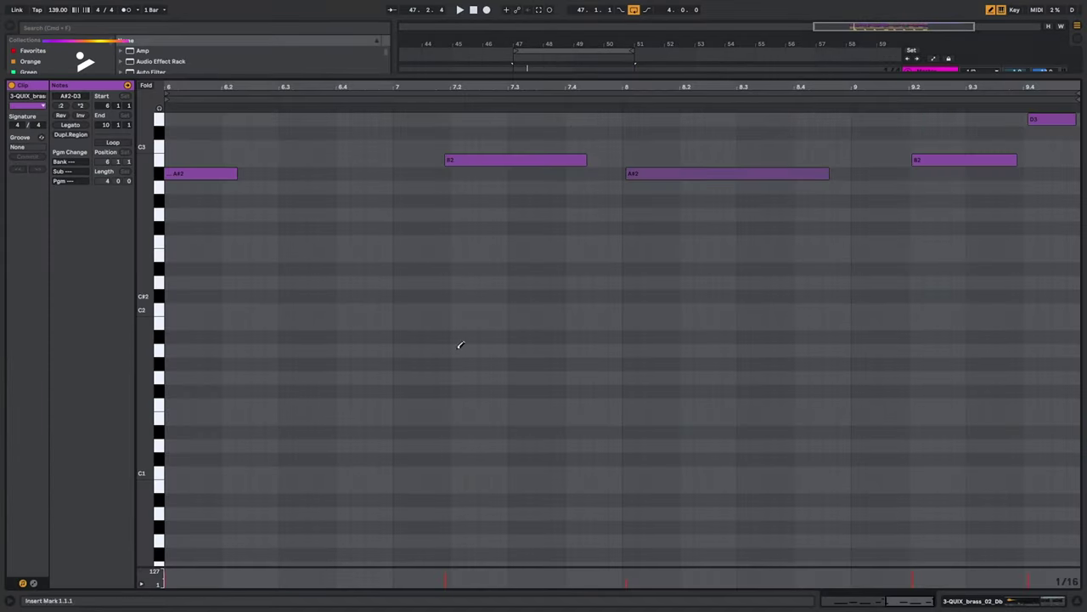
# - Quantize the brass notes to the grid and enlarge the velocity lane
pyautogui.rightClick(298, 267)
pyautogui.click(319, 283)
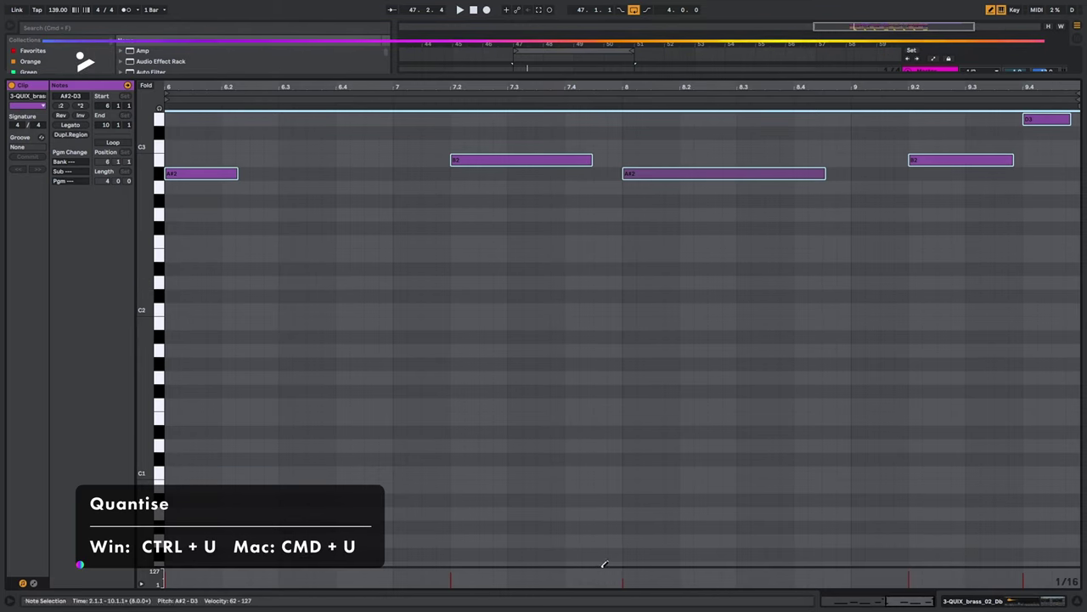
pyautogui.moveTo(601, 565); pyautogui.dragTo(600, 395)
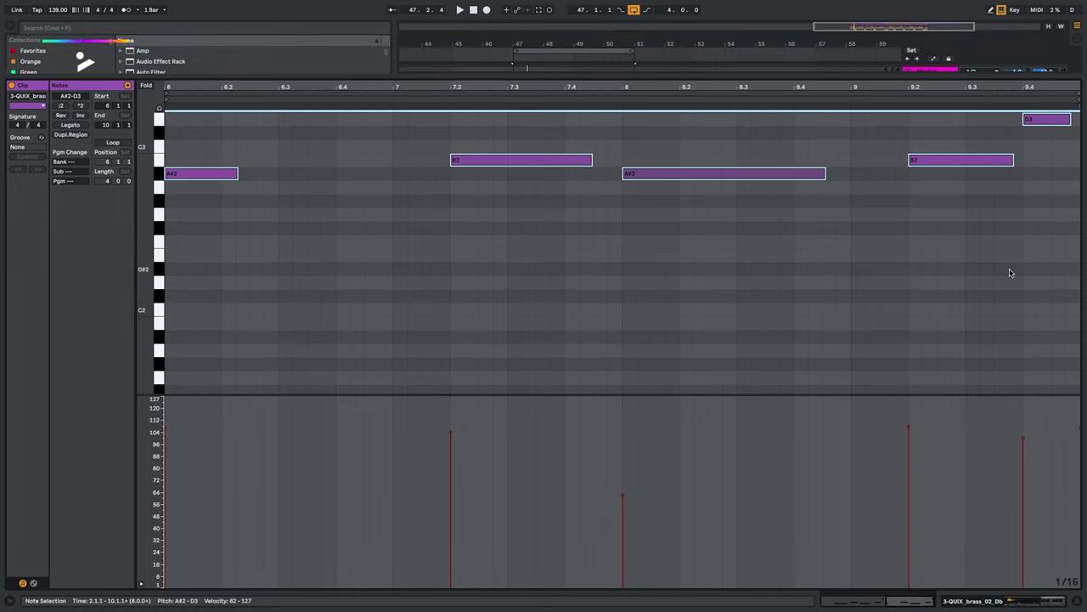
pyautogui.click(1051, 235)
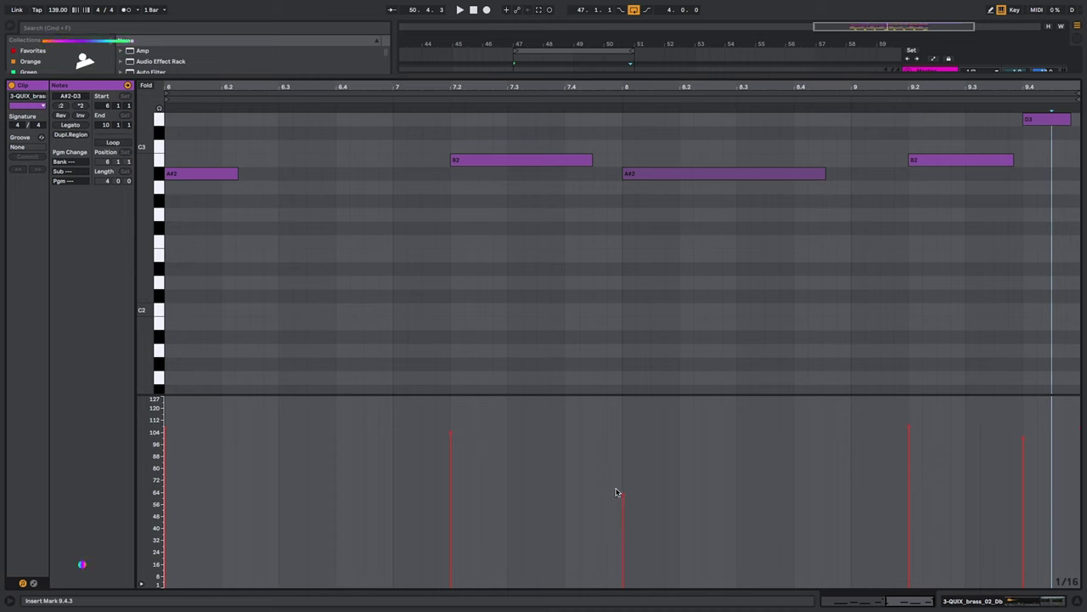
# - Select all brass notes and set their velocities to 111
pyautogui.press('super+a')
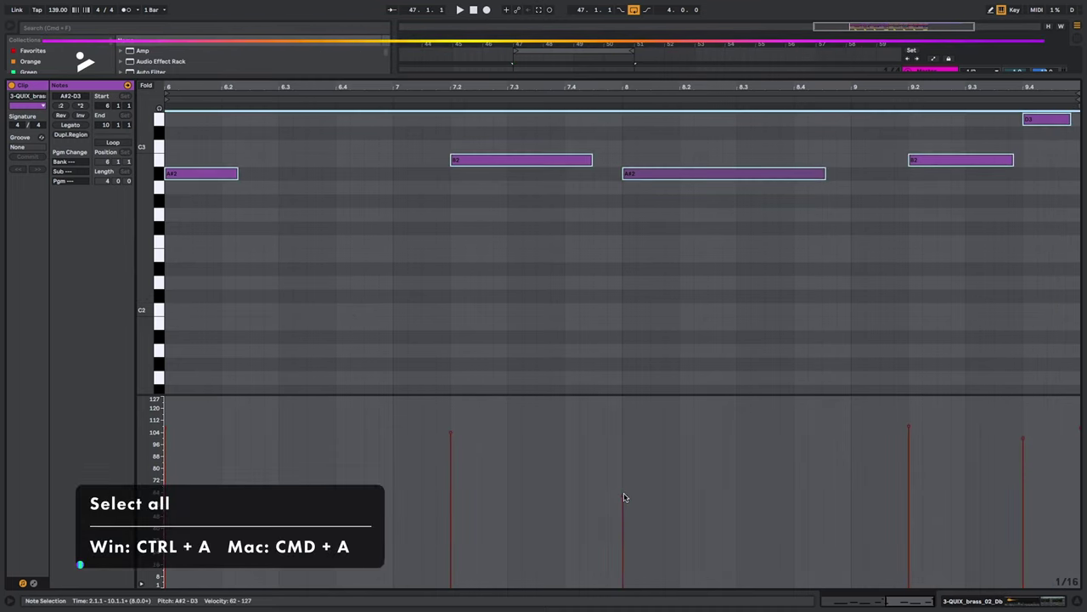
pyautogui.click(623, 498)
pyautogui.moveTo(624, 498); pyautogui.dragTo(624, 478)
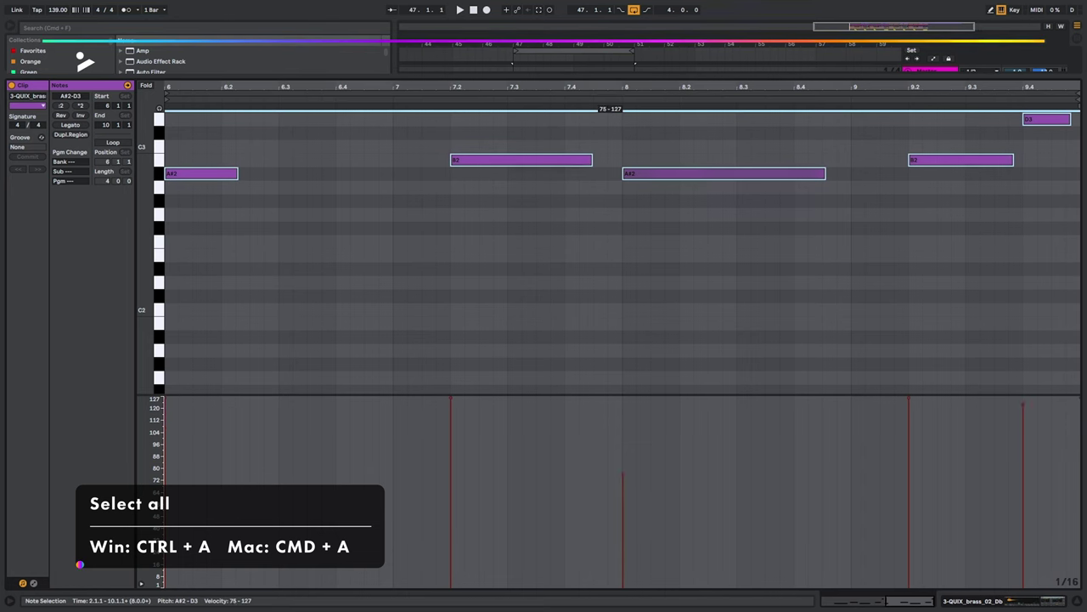
pyautogui.moveTo(624, 401); pyautogui.dragTo(623, 420)
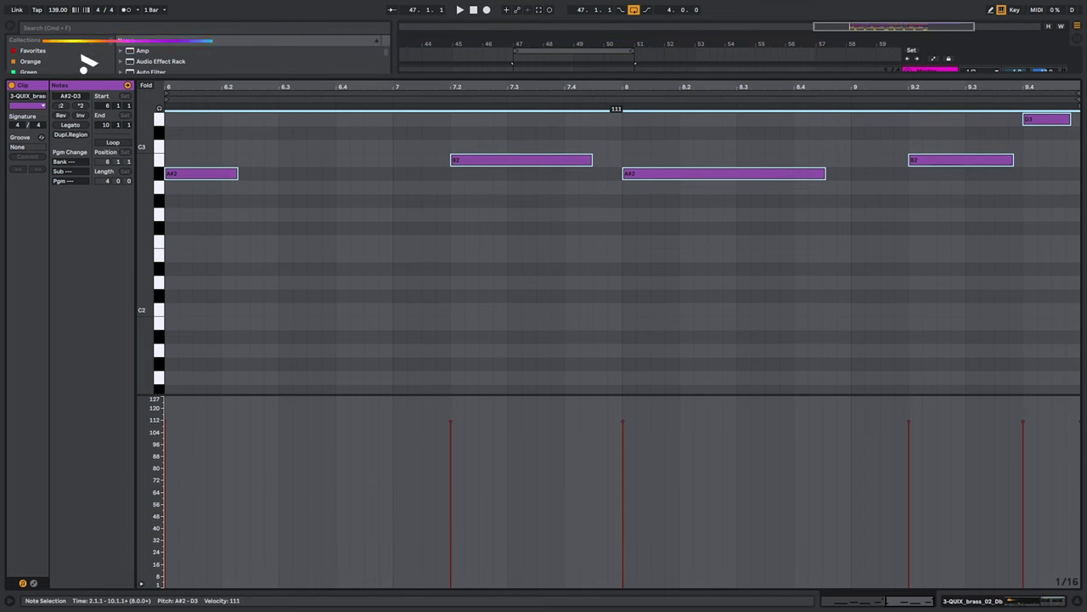
pyautogui.click(1034, 602)
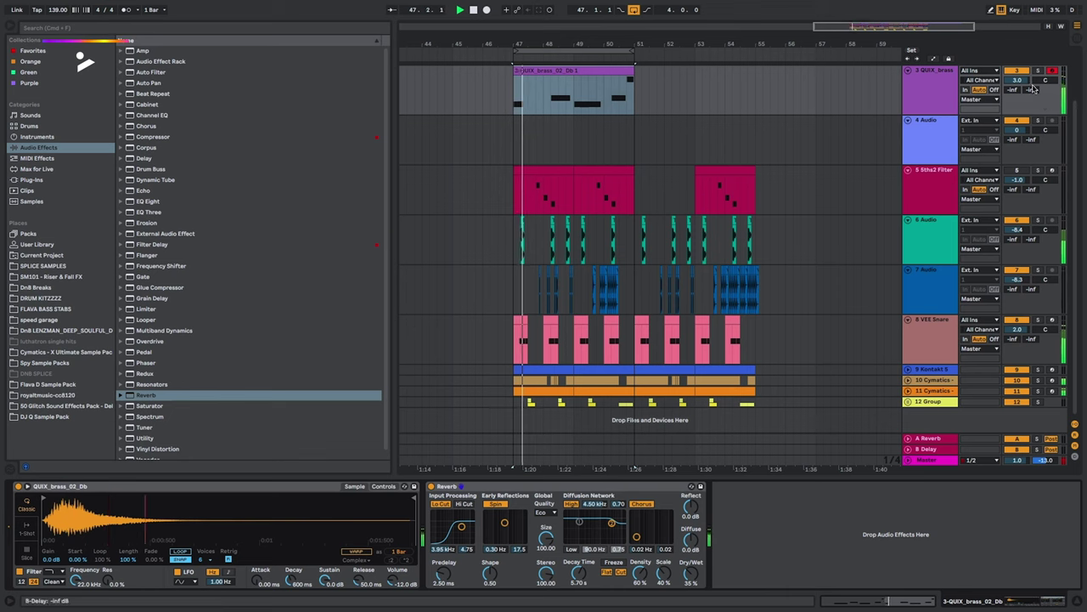
# - Nudge the brass track volume and set the Simpler to 0.13 ms attack and 60 s release
pyautogui.moveTo(1017, 79); pyautogui.dragTo(1017, 86)
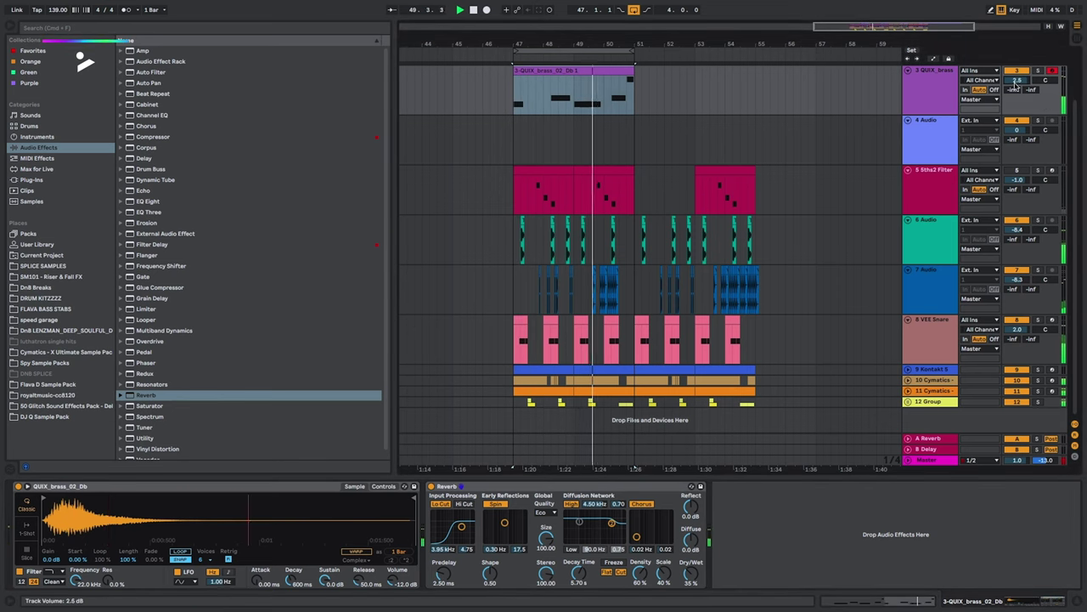
pyautogui.click(1072, 587)
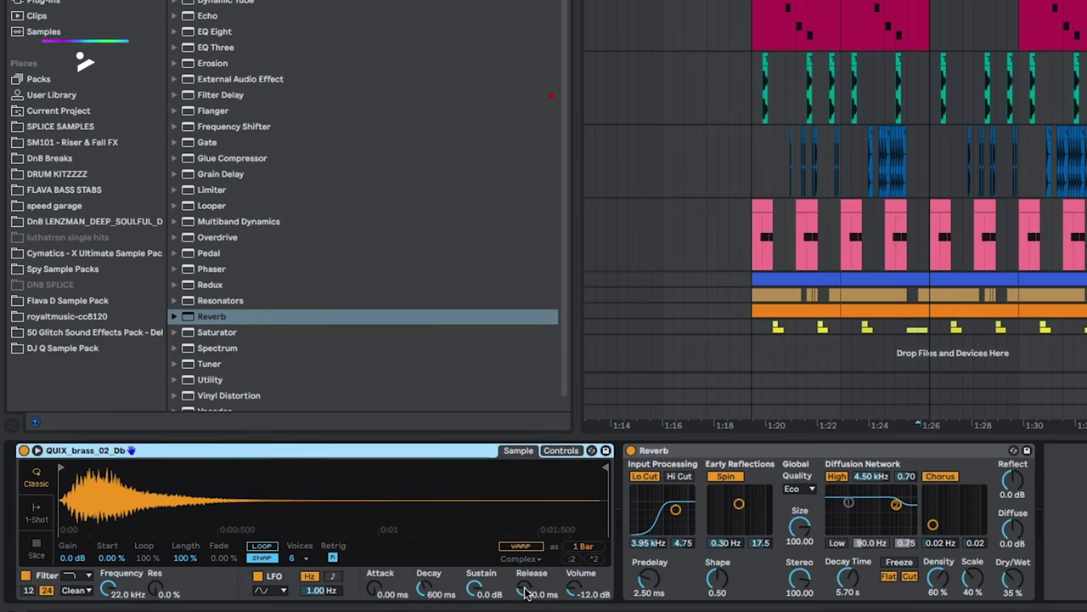
pyautogui.moveTo(526, 592); pyautogui.dragTo(526, 561)
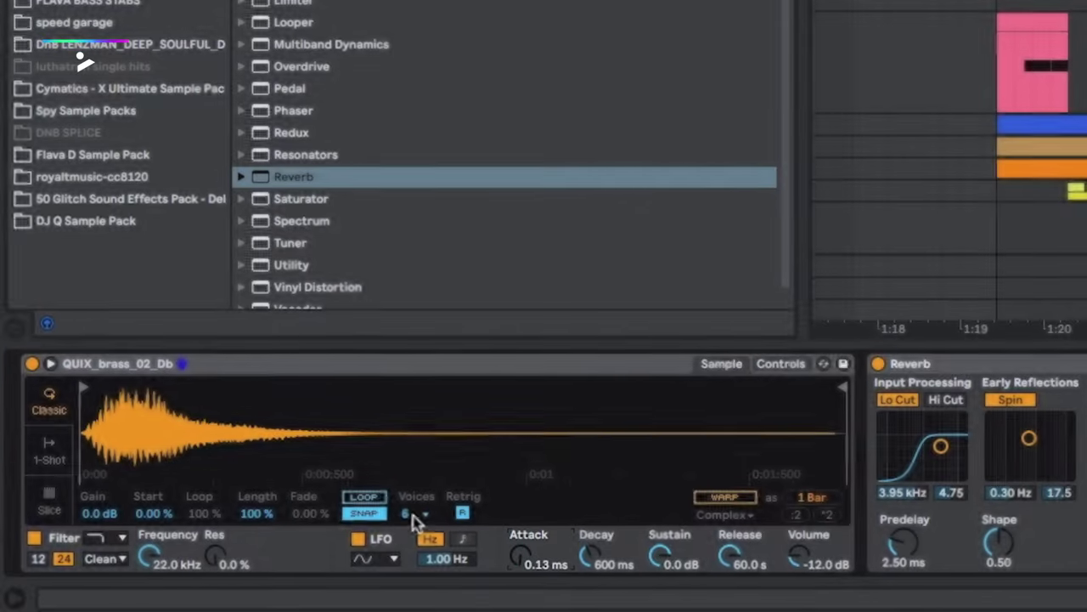
# - Set the brass Simpler's Voices to 1, then zoom out and check the brass clip's notes
pyautogui.click(415, 514)
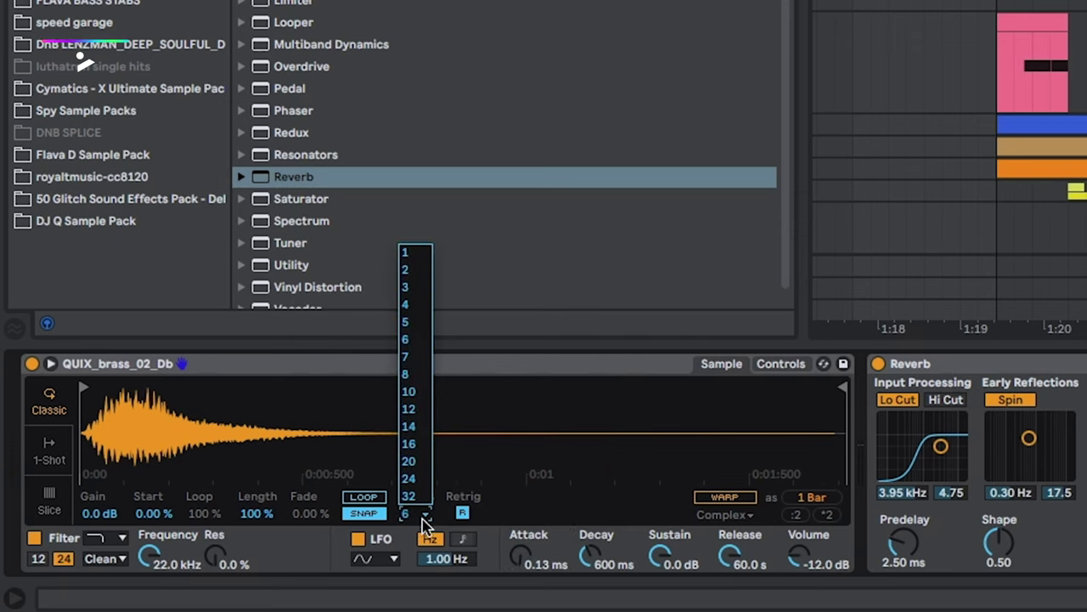
pyautogui.click(412, 255)
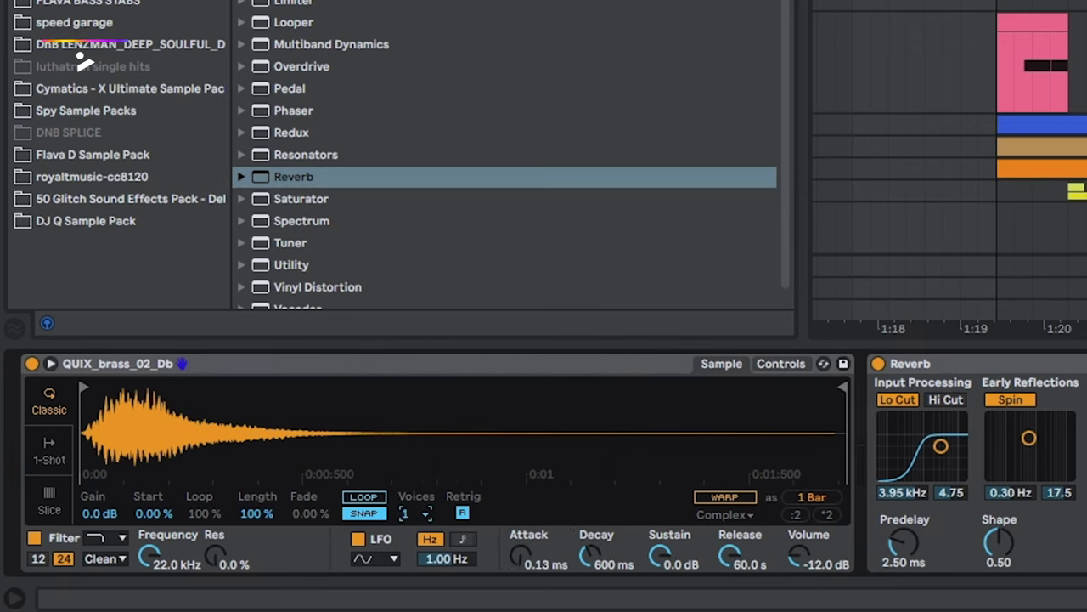
pyautogui.scroll(2, 822, 134)
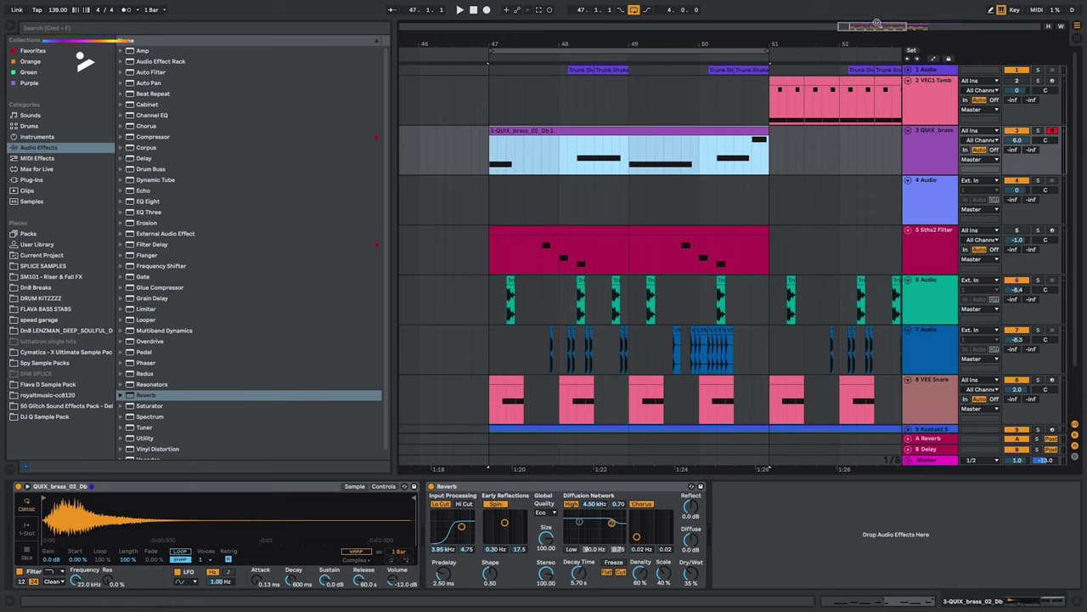
pyautogui.moveTo(877, 23); pyautogui.dragTo(876, 17)
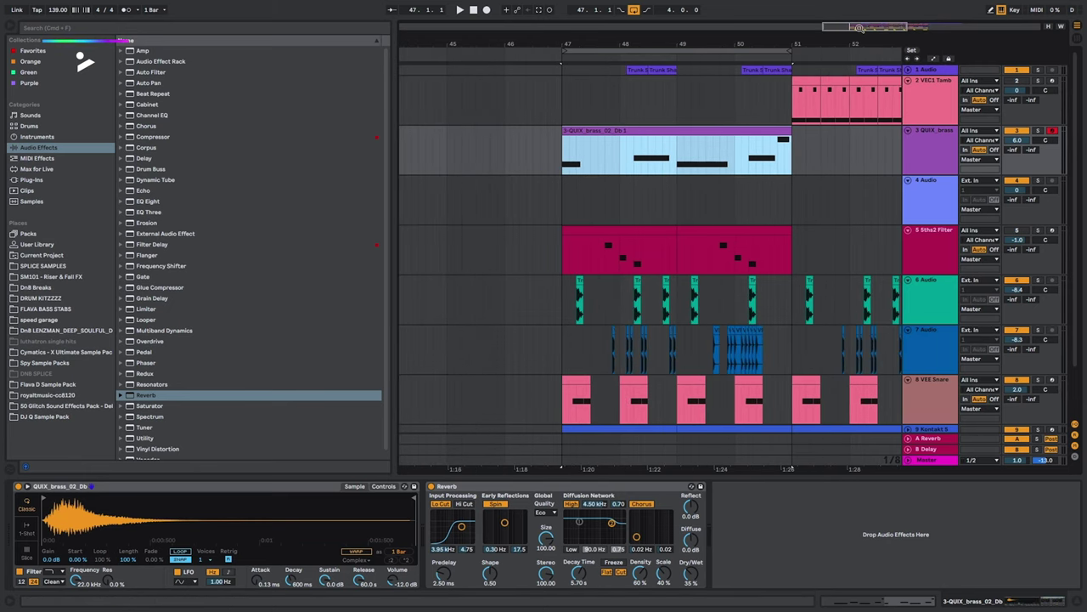
pyautogui.doubleClick(616, 128)
pyautogui.click(1062, 605)
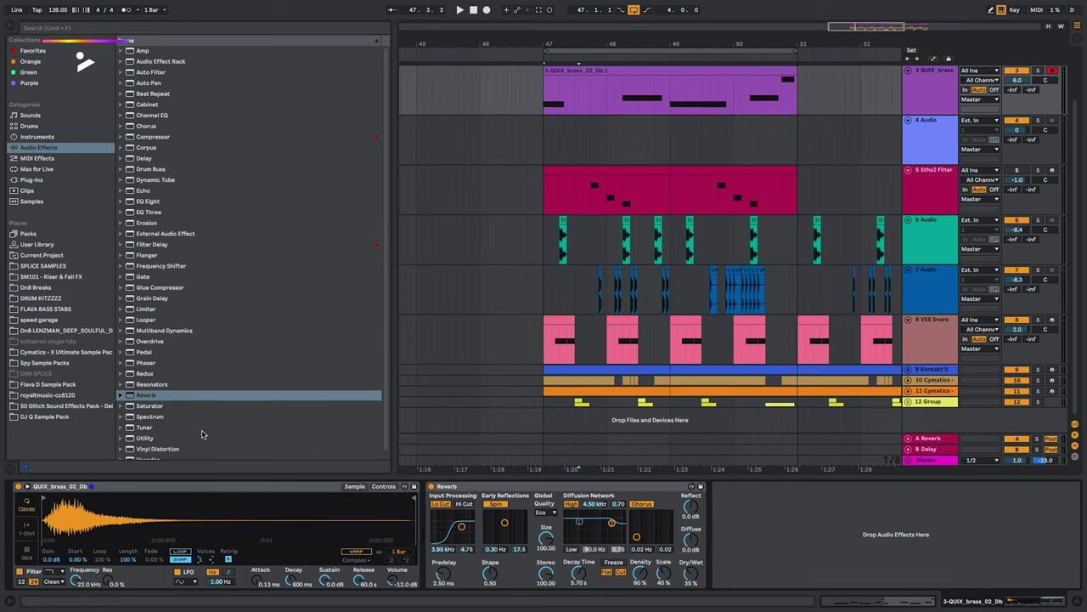
# - Insert a new MIDI track below the brass track
pyautogui.click(796, 80)
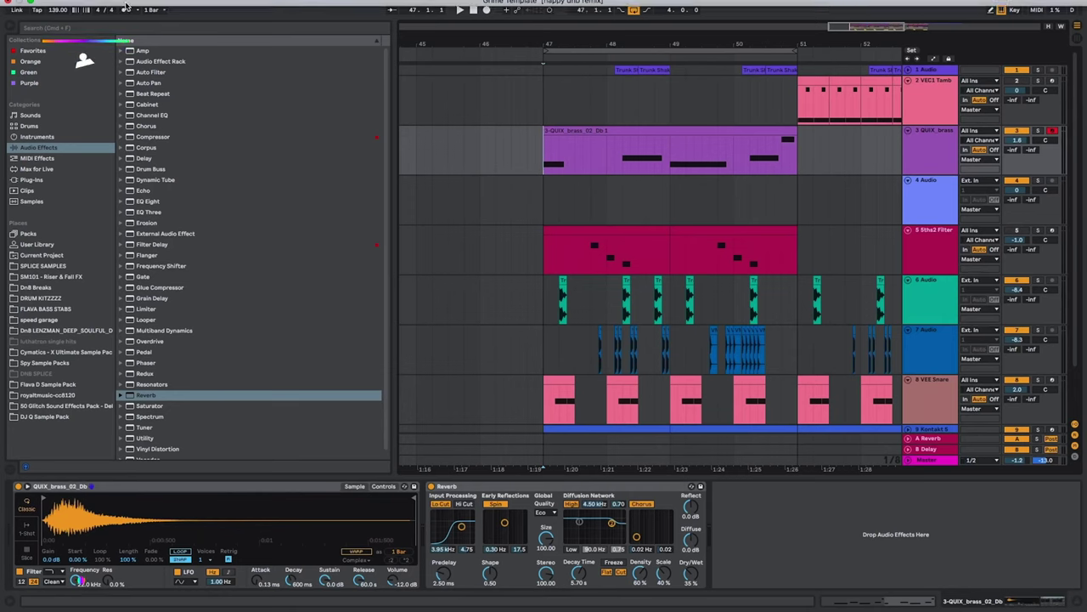
pyautogui.click(117, 6)
pyautogui.click(145, 74)
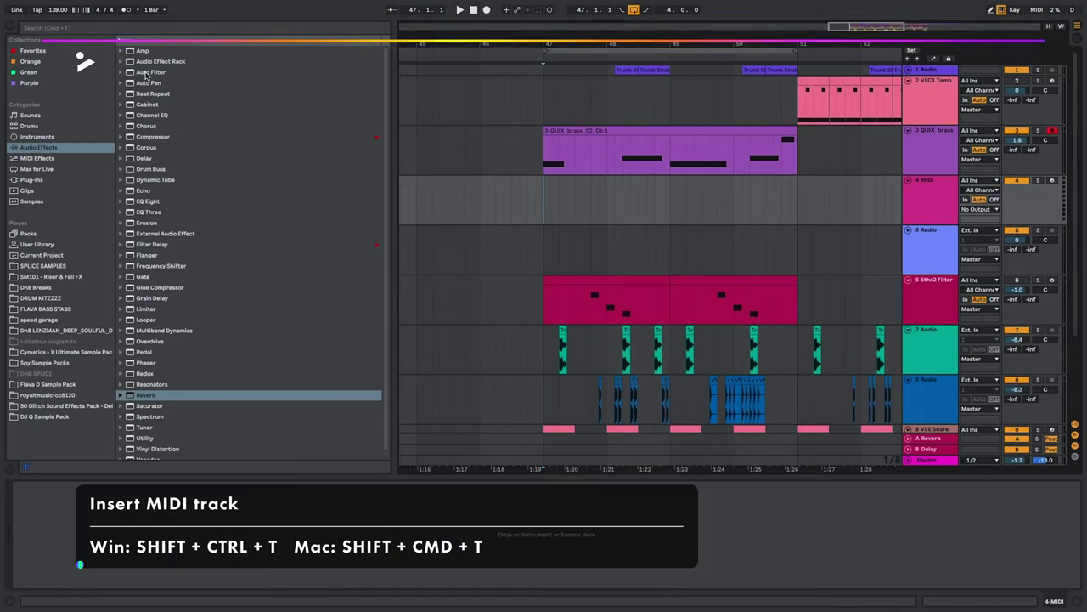
# - Search the browser for stab samples, audition several, and load UKB_Stabs_One_Shot_18_Cm
pyautogui.click(337, 30)
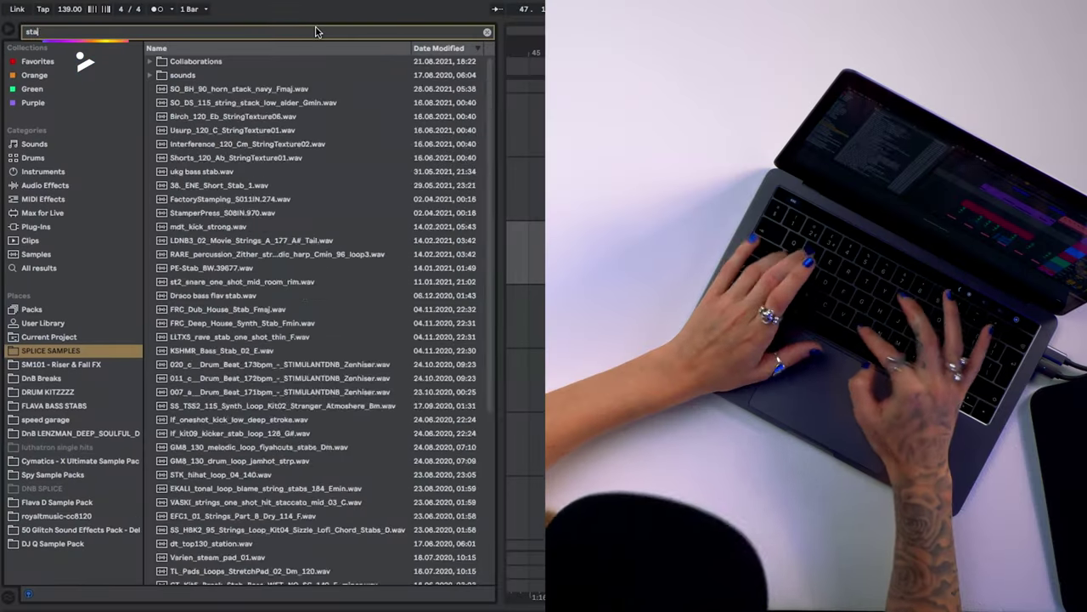
pyautogui.write('b')
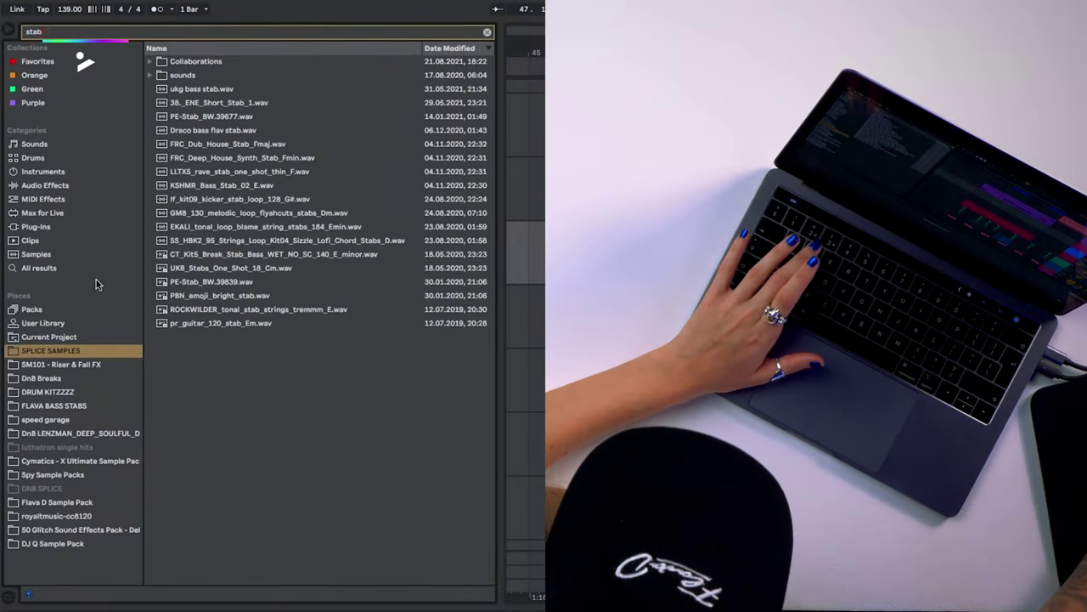
pyautogui.click(204, 116)
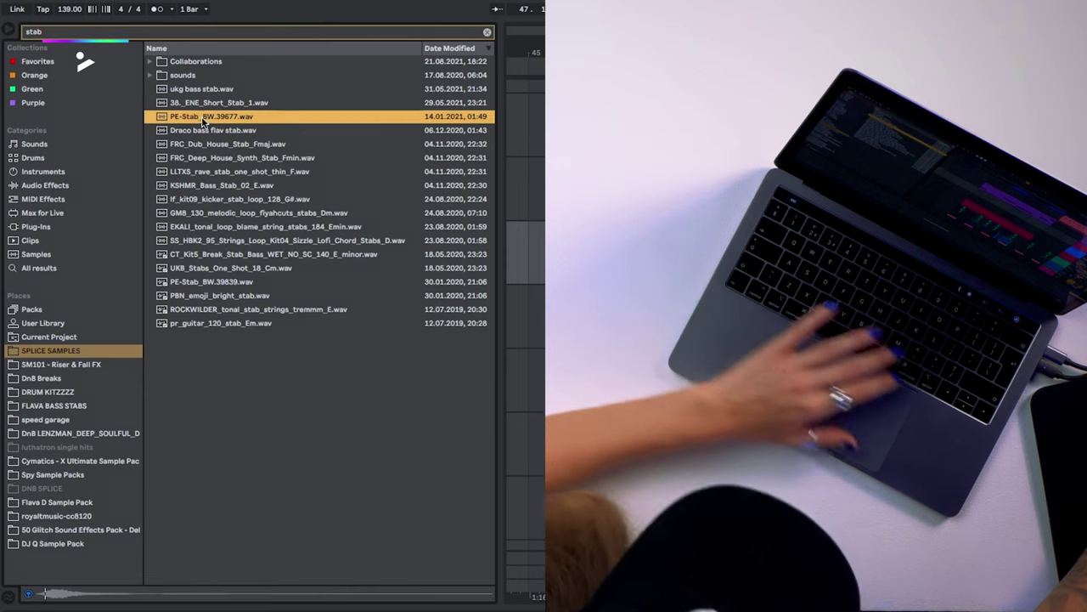
pyautogui.press('Down')
pyautogui.press('Down')
pyautogui.press('Down')
pyautogui.press('Down')
pyautogui.press('Down')
pyautogui.press('Down')
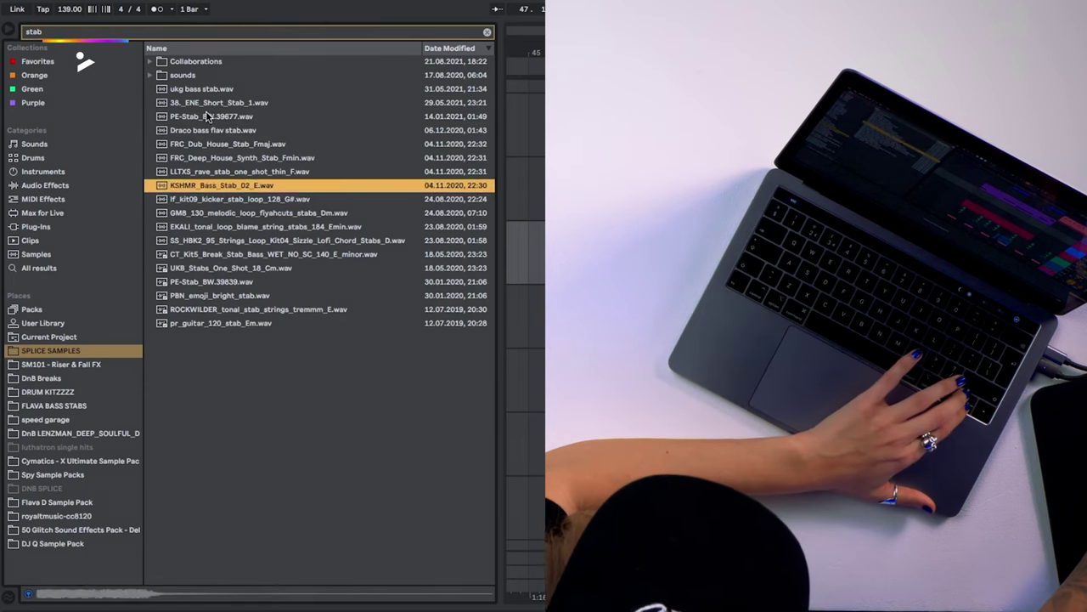
pyautogui.press('Down')
pyautogui.press('Down')
pyautogui.press('Down')
pyautogui.press('Down')
pyautogui.press('Down')
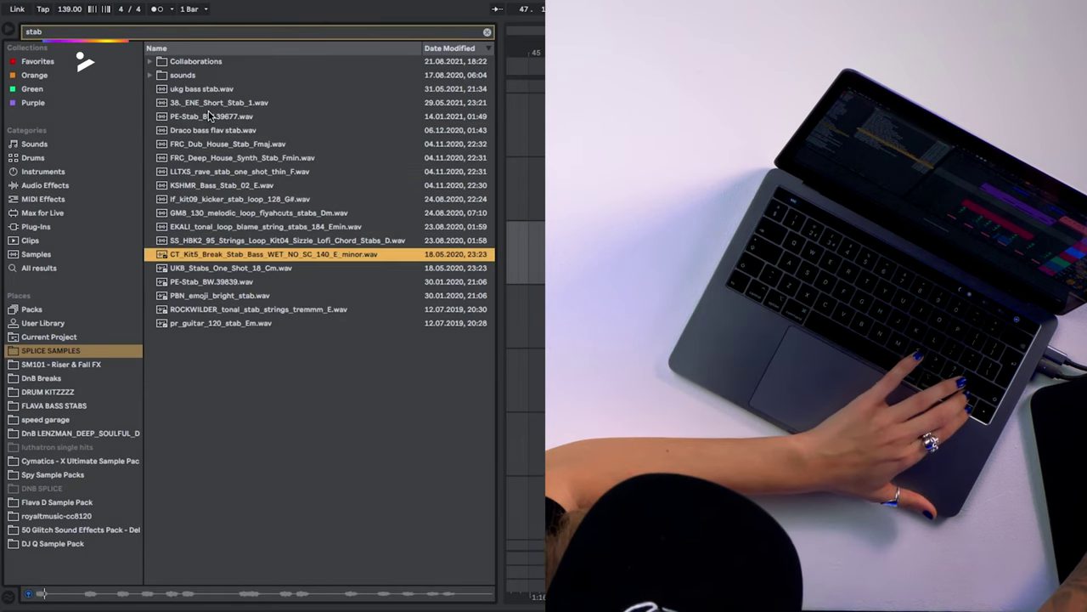
pyautogui.press('Down')
pyautogui.press('Down')
pyautogui.press('Up')
pyautogui.click(222, 270)
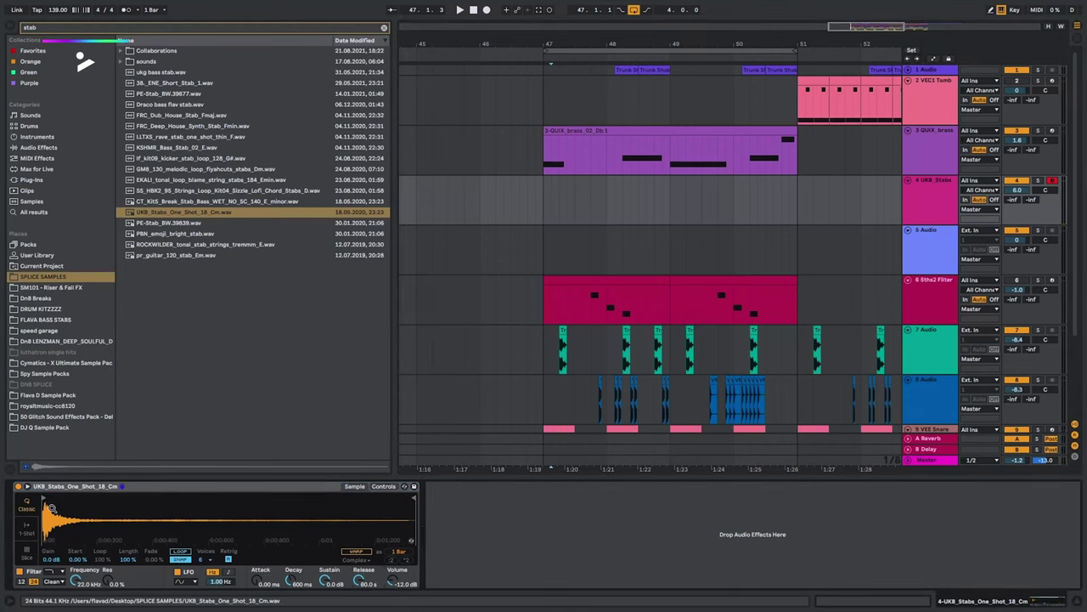
# - Add a Compressor to the stab track and raise its output gain
pyautogui.click(57, 146)
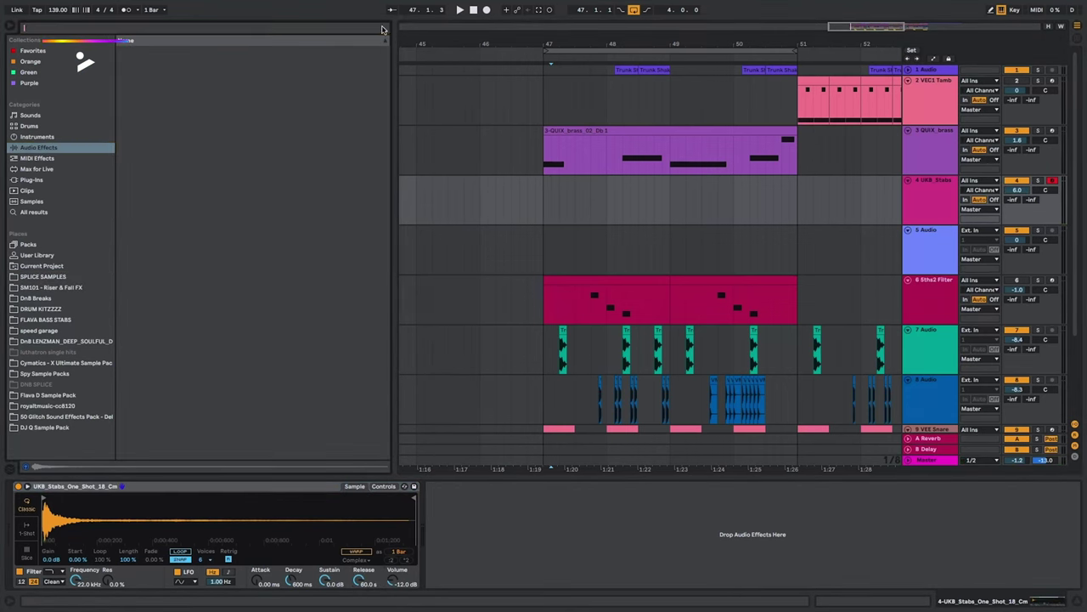
pyautogui.click(150, 137)
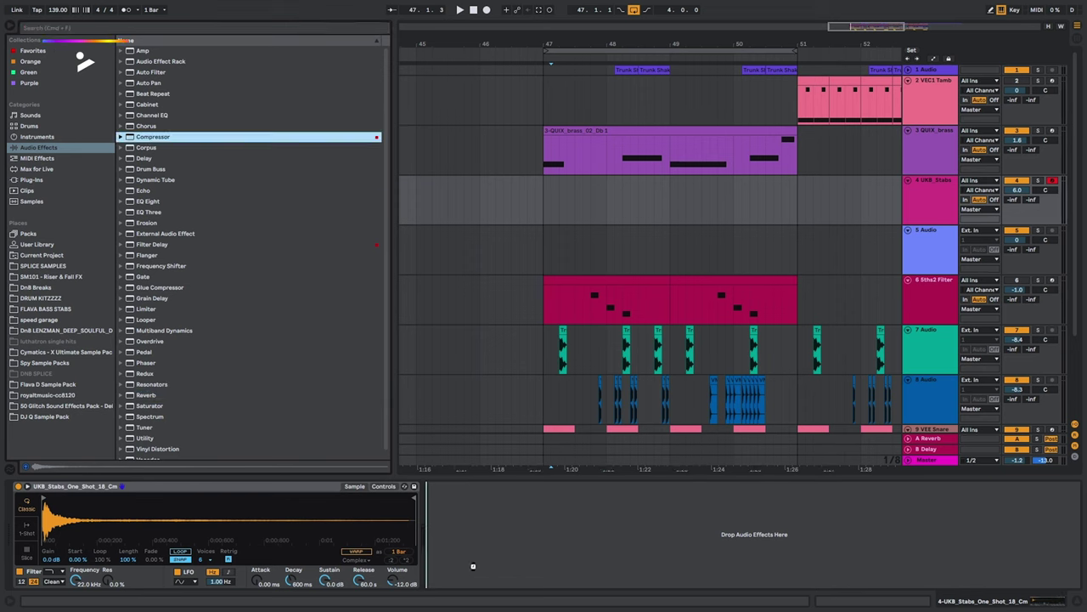
pyautogui.moveTo(473, 566)
pyautogui.mouseDown()
pyautogui.moveTo(467, 528)
pyautogui.moveTo(473, 535)
pyautogui.mouseUp()
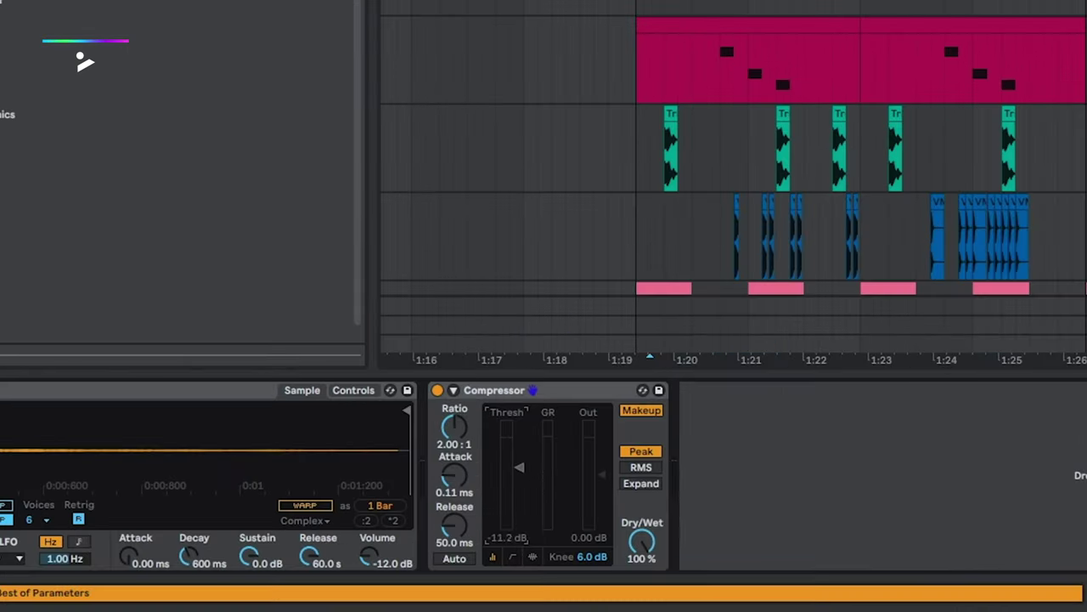
pyautogui.moveTo(594, 485); pyautogui.dragTo(594, 473)
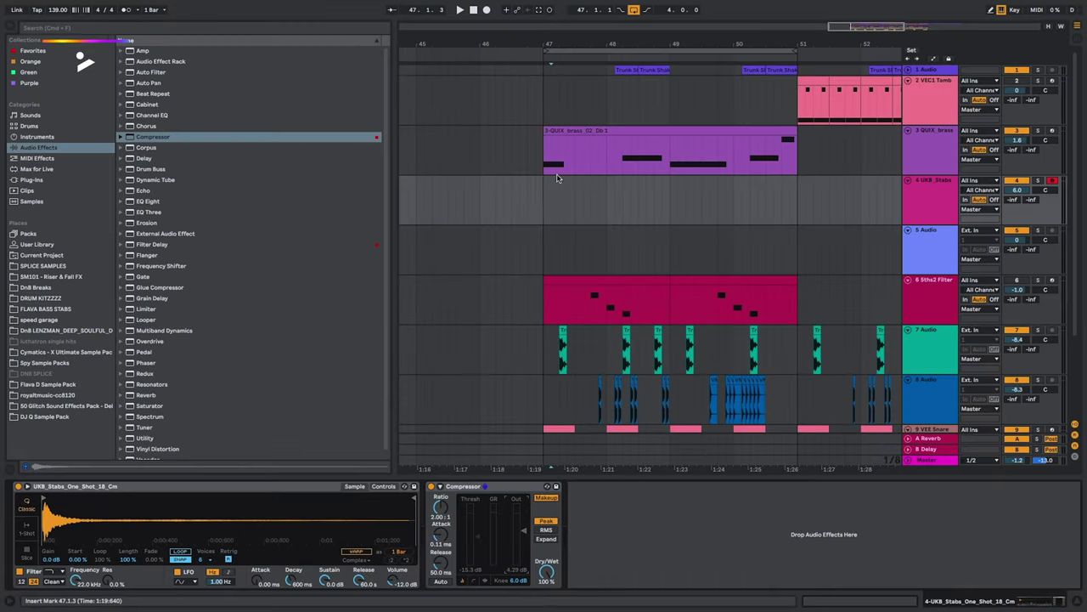
# - Insert an empty MIDI clip over bars 47–51 on track 4 and add a Reverb after the Compressor
pyautogui.moveTo(545, 186); pyautogui.dragTo(803, 213)
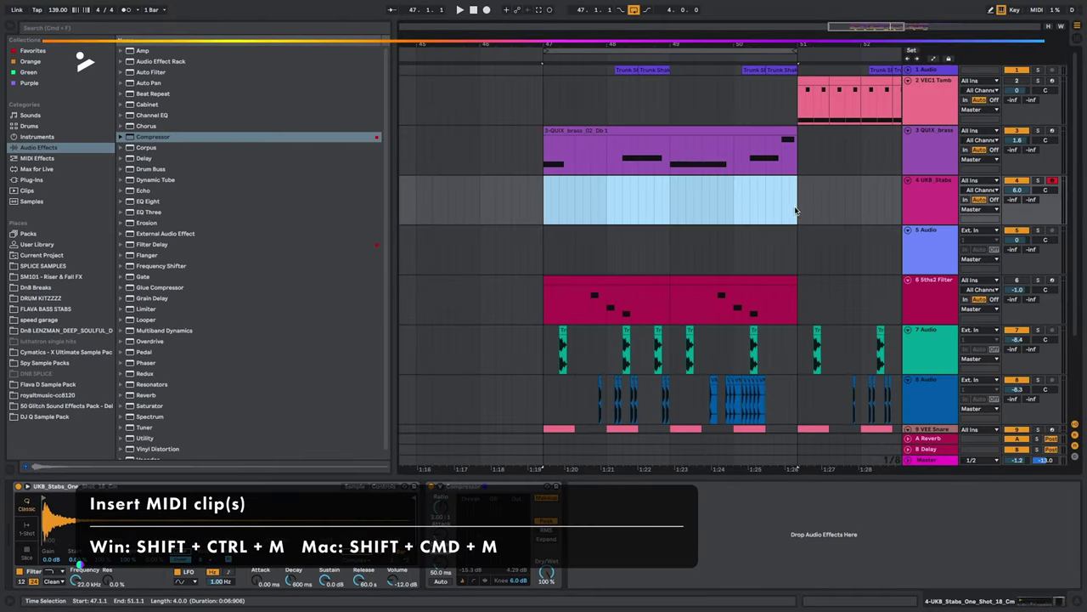
pyautogui.rightClick(795, 211)
pyautogui.click(846, 281)
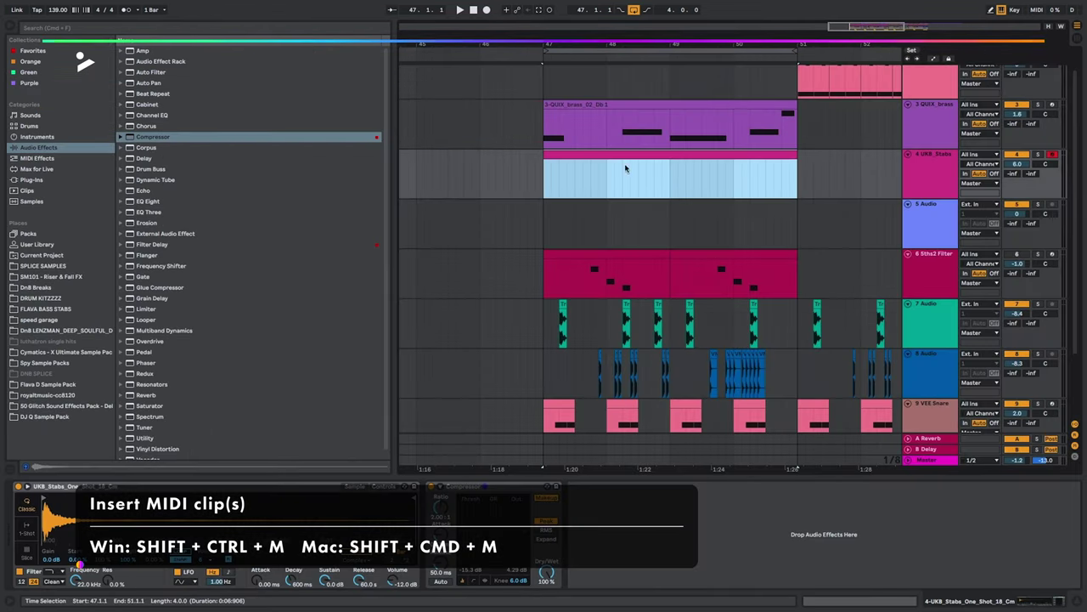
pyautogui.press('Up')
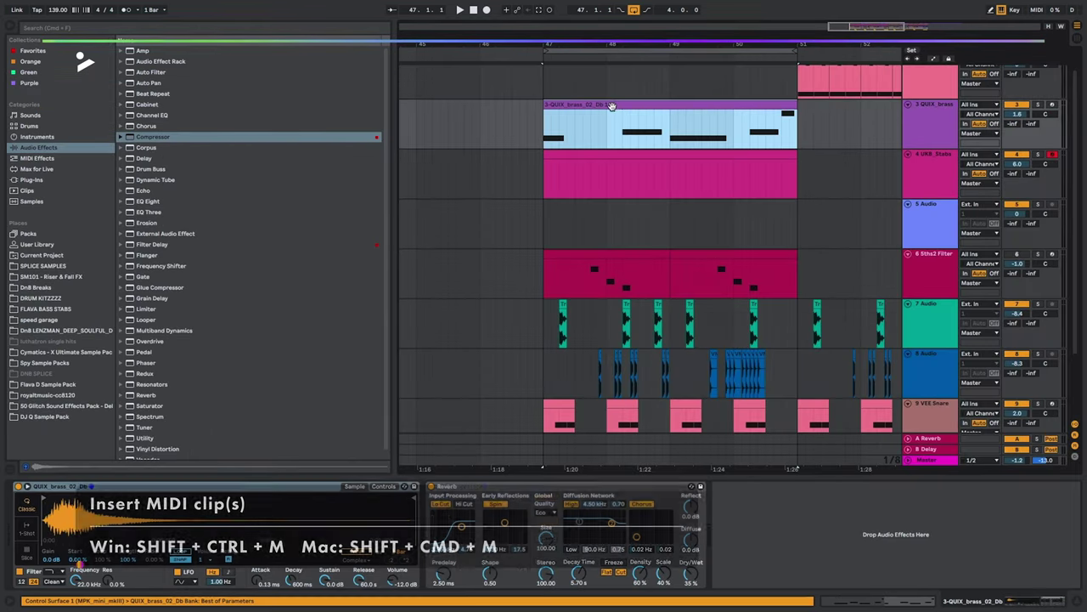
pyautogui.click(620, 153)
pyautogui.scroll(-1, 200, 406)
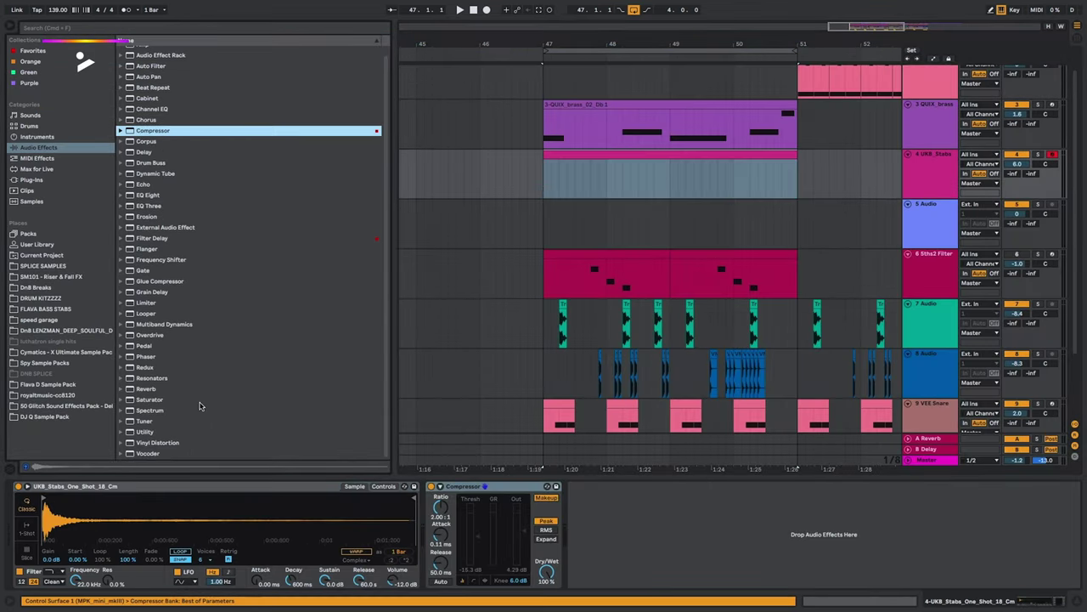
pyautogui.moveTo(148, 389); pyautogui.dragTo(616, 541)
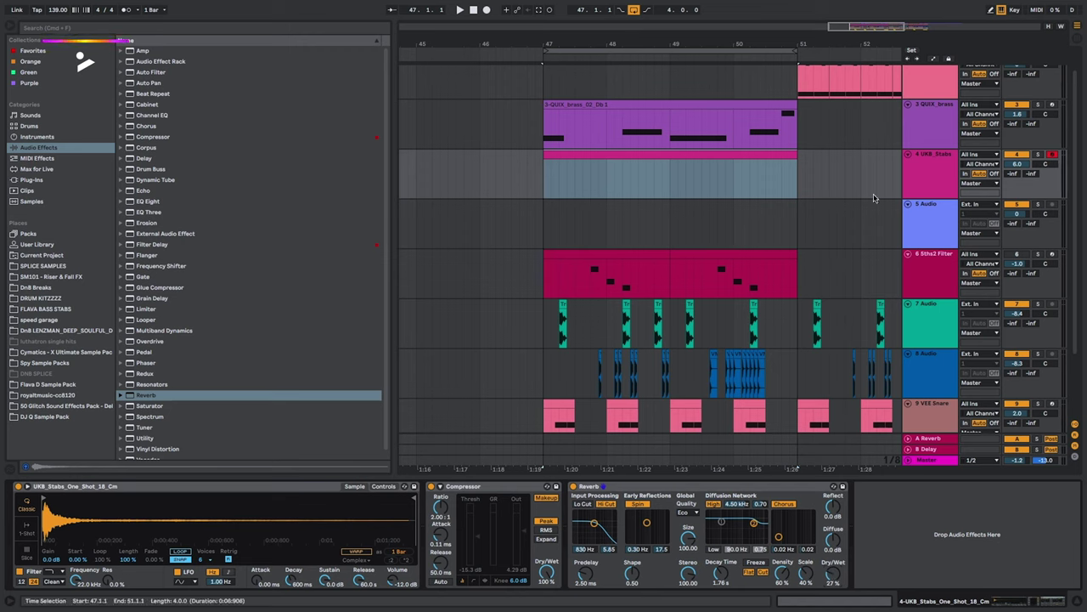
# - Select the new stab clip on track 4
pyautogui.click(604, 154)
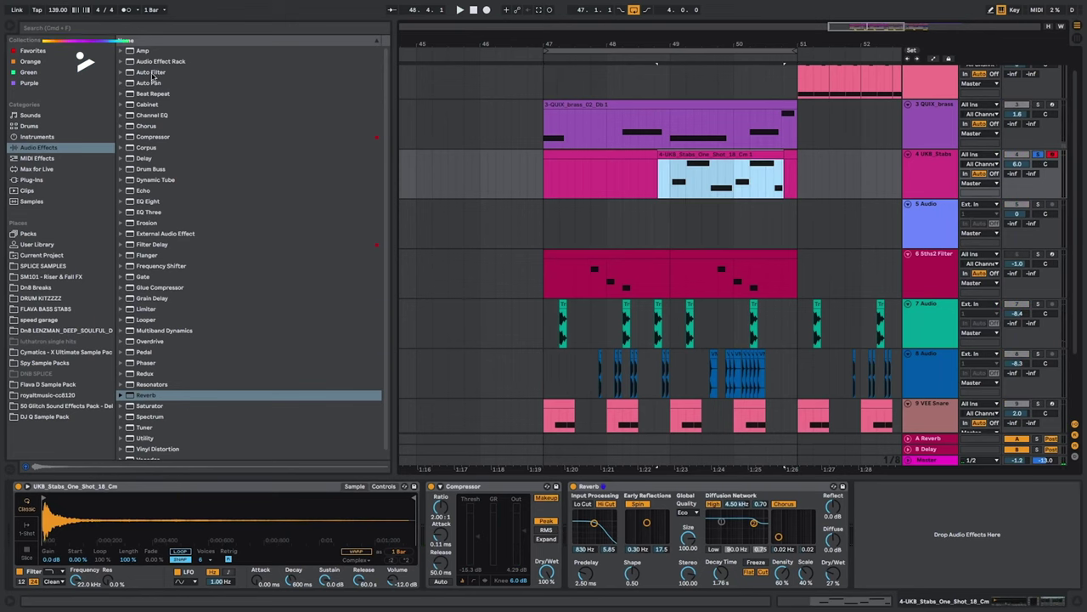
# - Add an Auto Filter high-passing at 513 Hz after the stab Reverb and start playback
pyautogui.moveTo(151, 73); pyautogui.dragTo(916, 525)
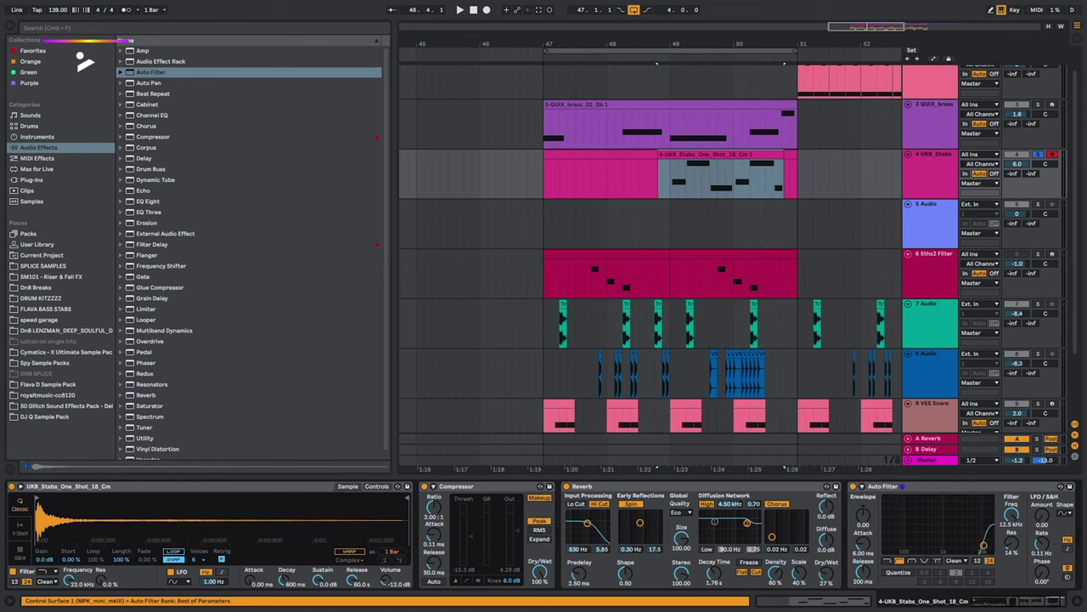
pyautogui.press('space')
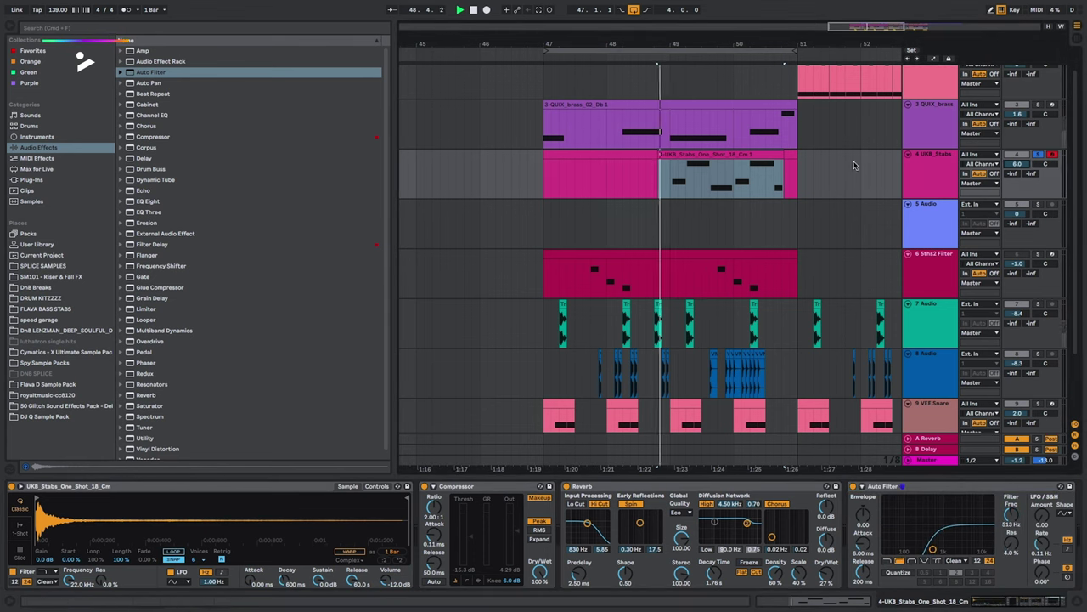
pyautogui.click(719, 153)
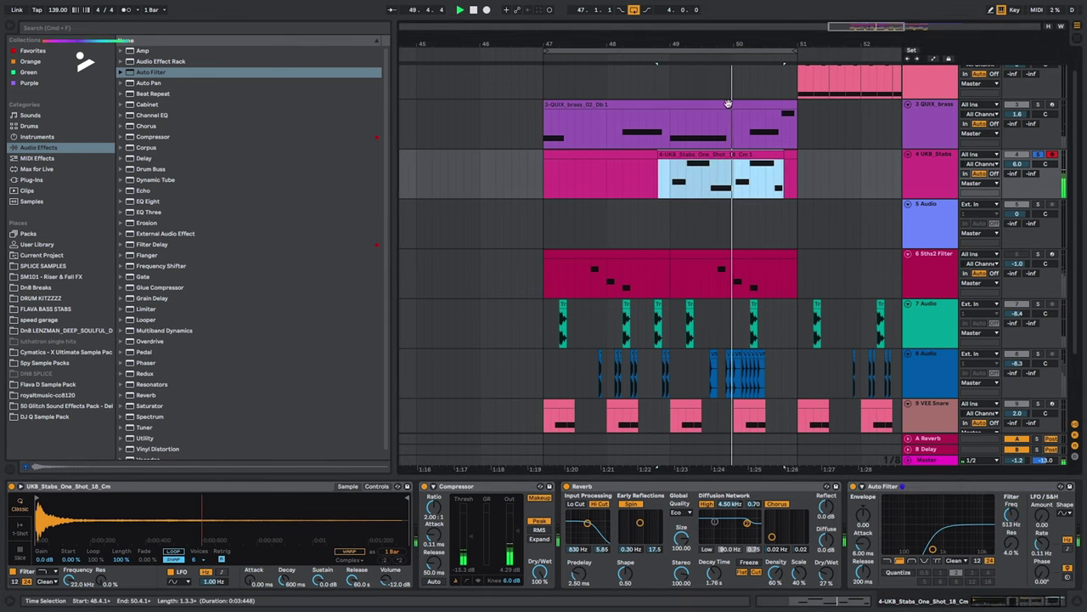
# - Open the stab clip, try quantizing all notes then undo, and select the F3 note
pyautogui.doubleClick(745, 160)
pyautogui.press('super+a')
pyautogui.rightClick(356, 256)
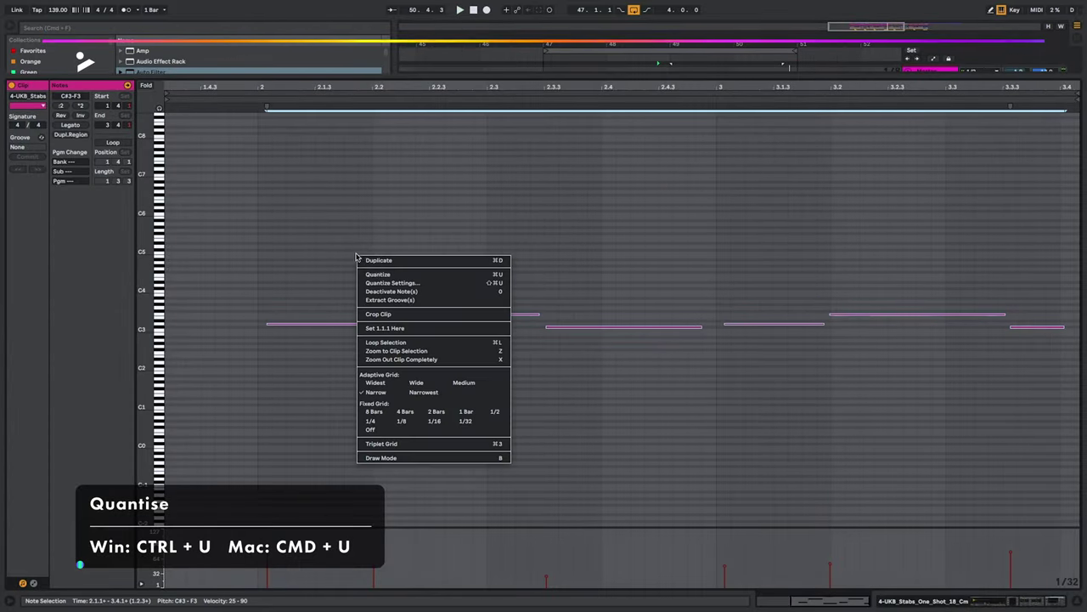
pyautogui.click(375, 275)
pyautogui.press('super+z')
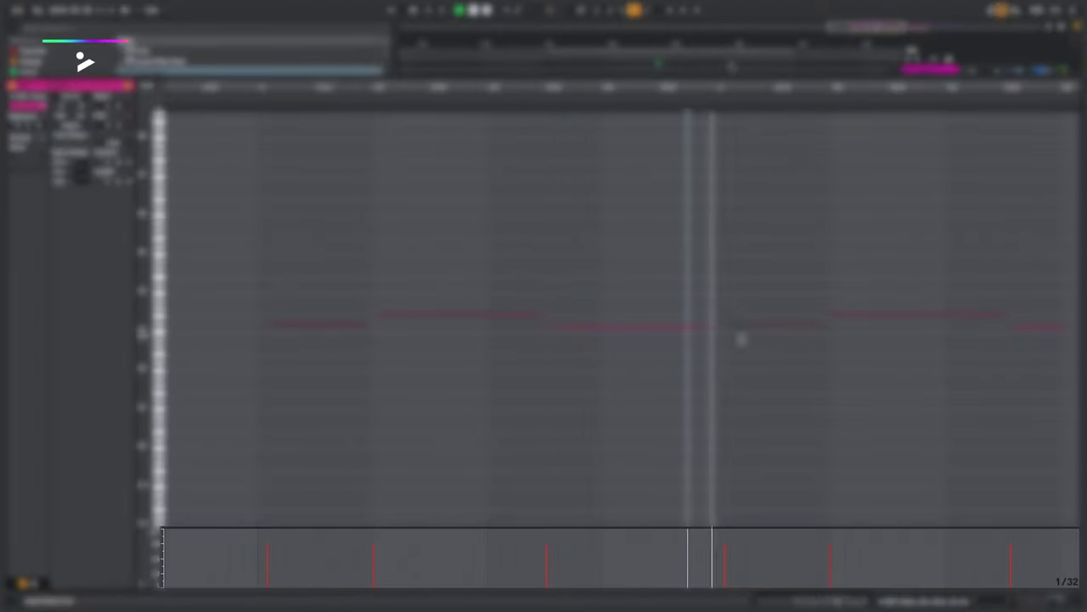
pyautogui.click(736, 328)
pyautogui.click(736, 328)
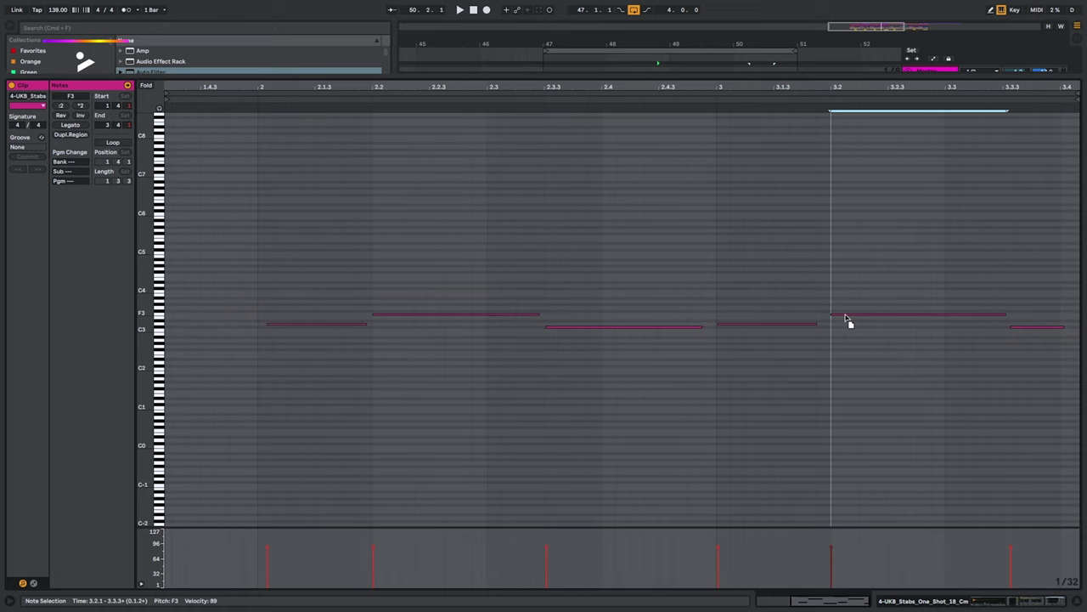
# - Add a Delay after the stab Auto Filter and lower its feedback to 30%
pyautogui.click(1025, 606)
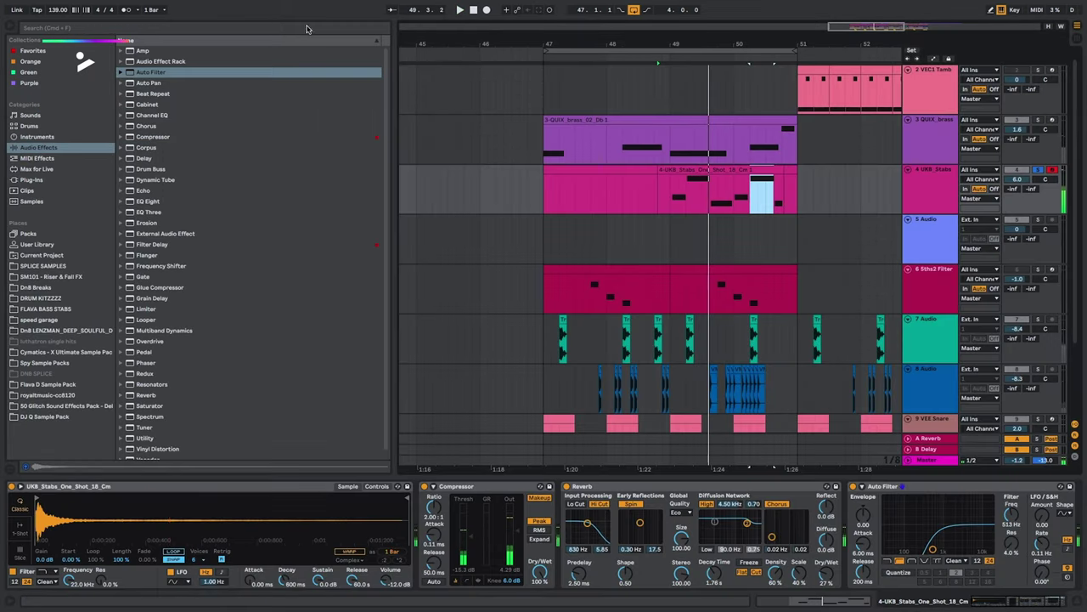
pyautogui.write('dewlay')
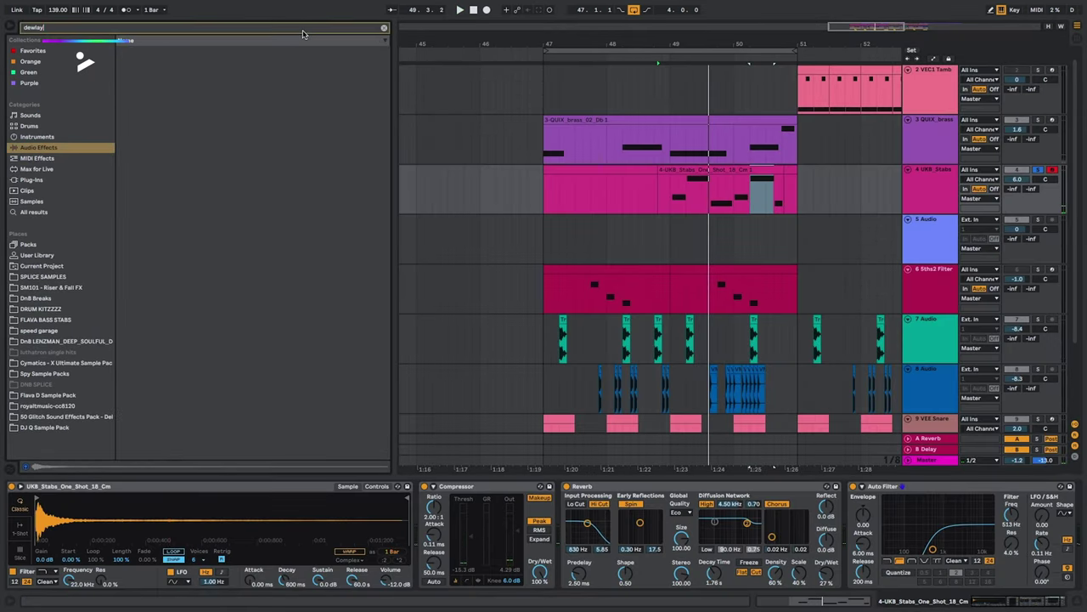
pyautogui.press('BackSpace')
pyautogui.press('BackSpace')
pyautogui.write('l')
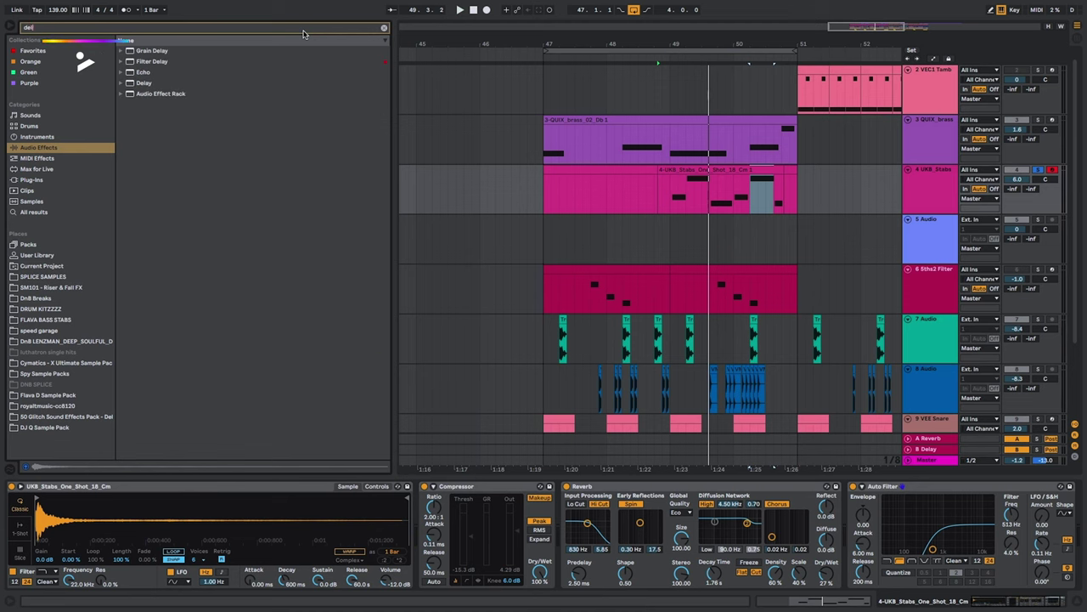
pyautogui.moveTo(152, 84); pyautogui.dragTo(508, 209)
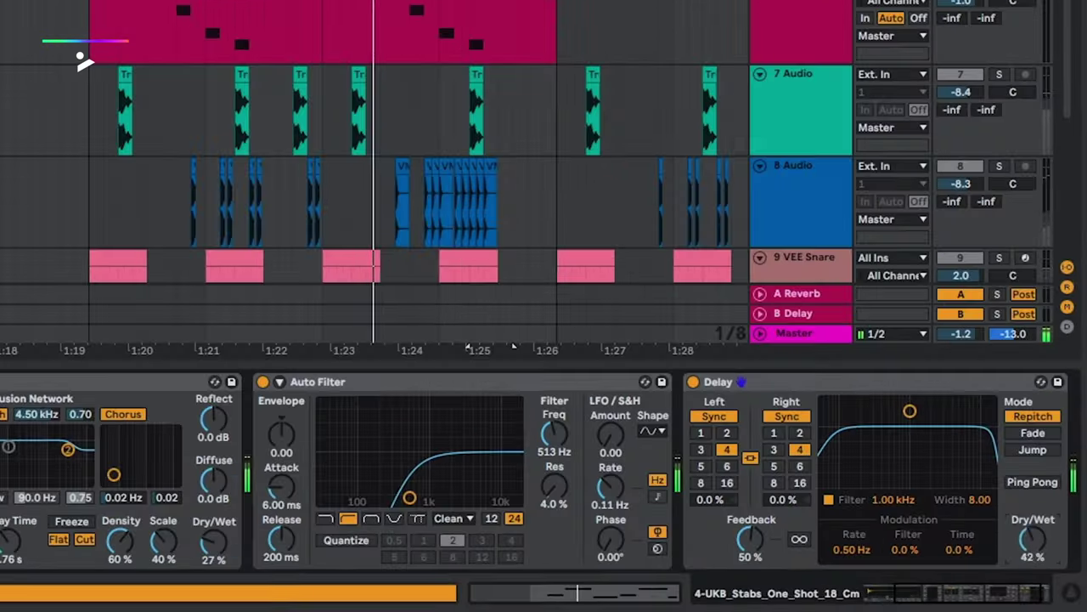
pyautogui.moveTo(775, 524); pyautogui.dragTo(775, 541)
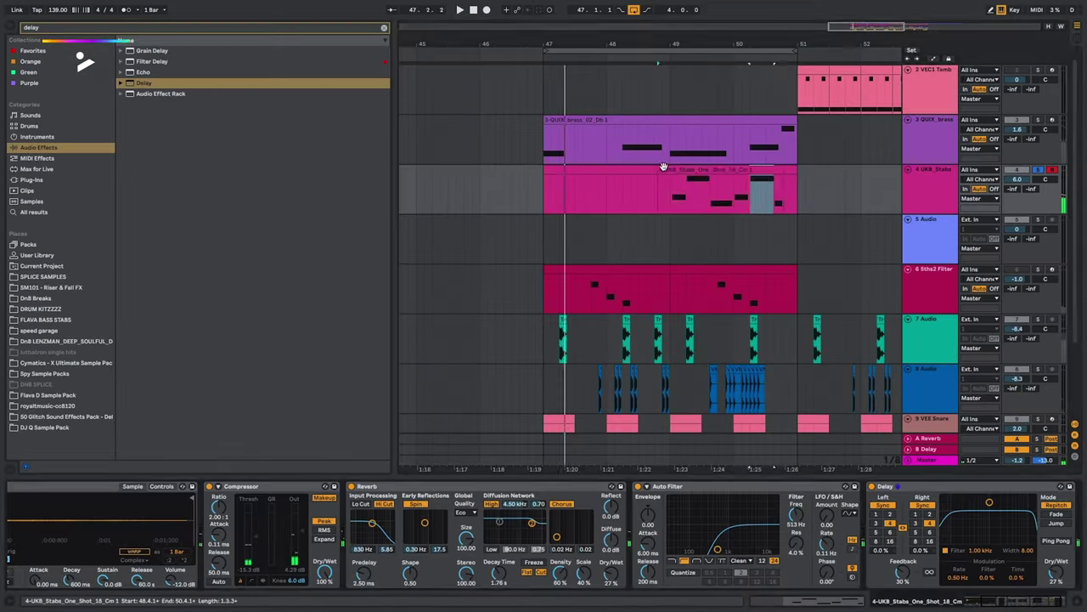
# - Loop playback from bar 49 and trim the UKB Stabs clip to end near bar 50.4
pyautogui.click(662, 171)
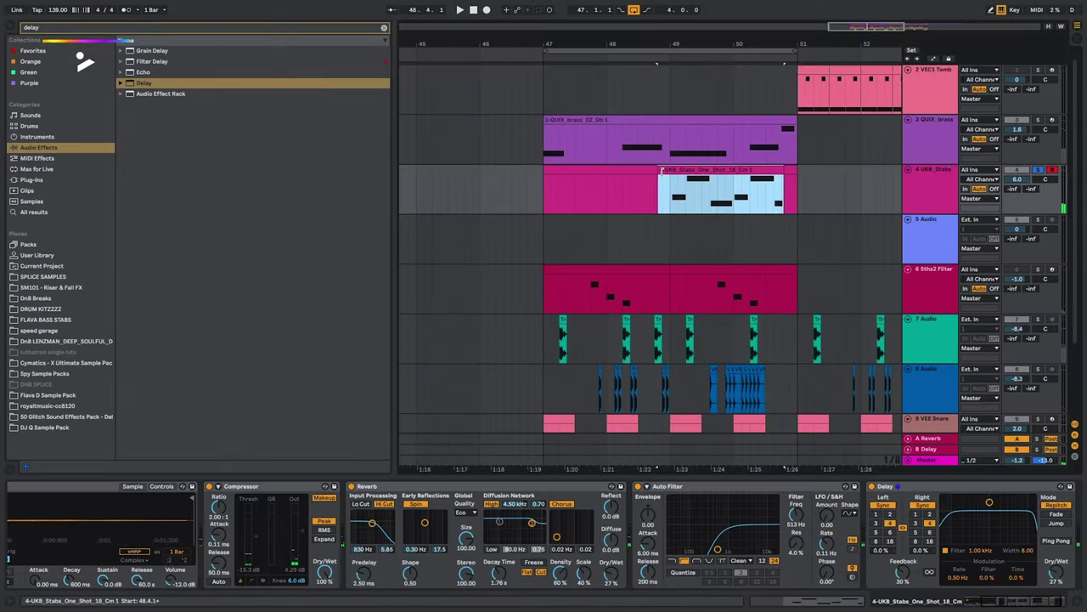
pyautogui.click(1038, 171)
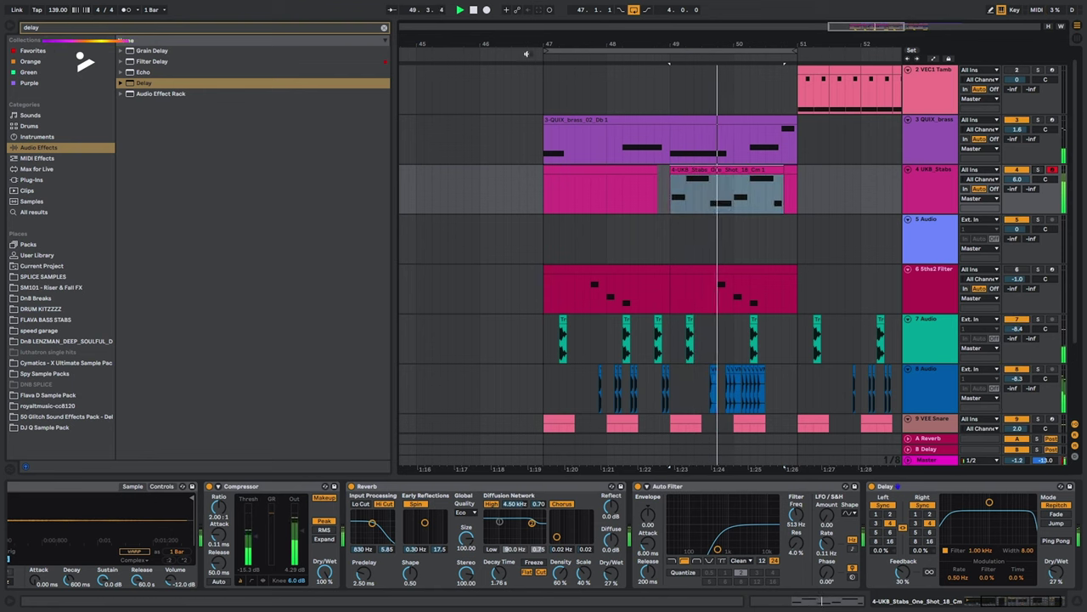
pyautogui.moveTo(549, 48); pyautogui.dragTo(670, 51)
pyautogui.press('space')
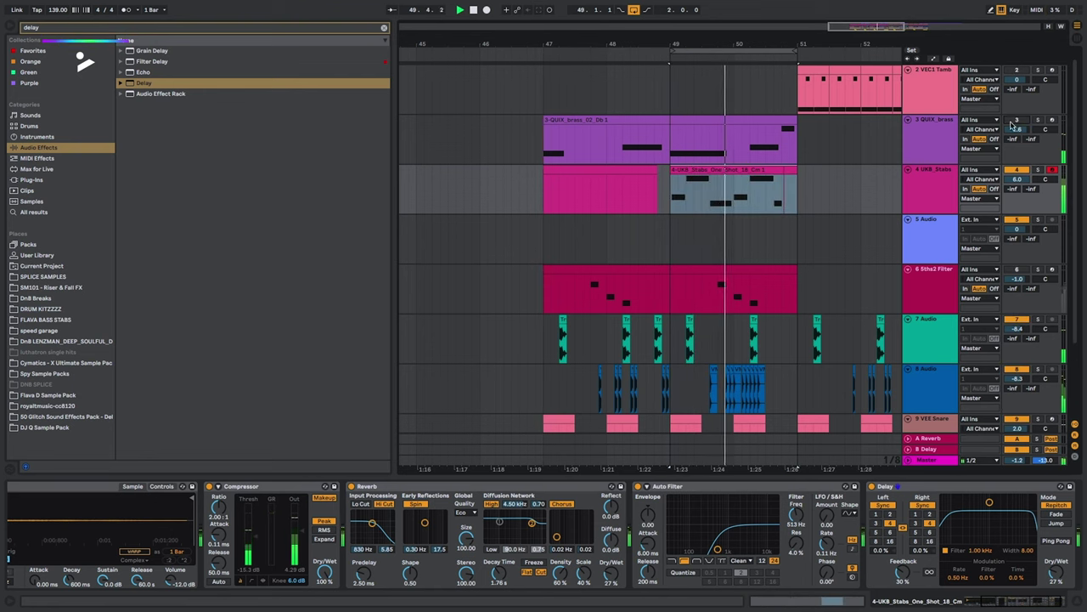
pyautogui.moveTo(796, 170); pyautogui.dragTo(772, 167)
# - In the UKB_Stabs clip, move the last note earlier and up a semitone, and shorten the F3 note at 3.2.1
pyautogui.doubleClick(772, 167)
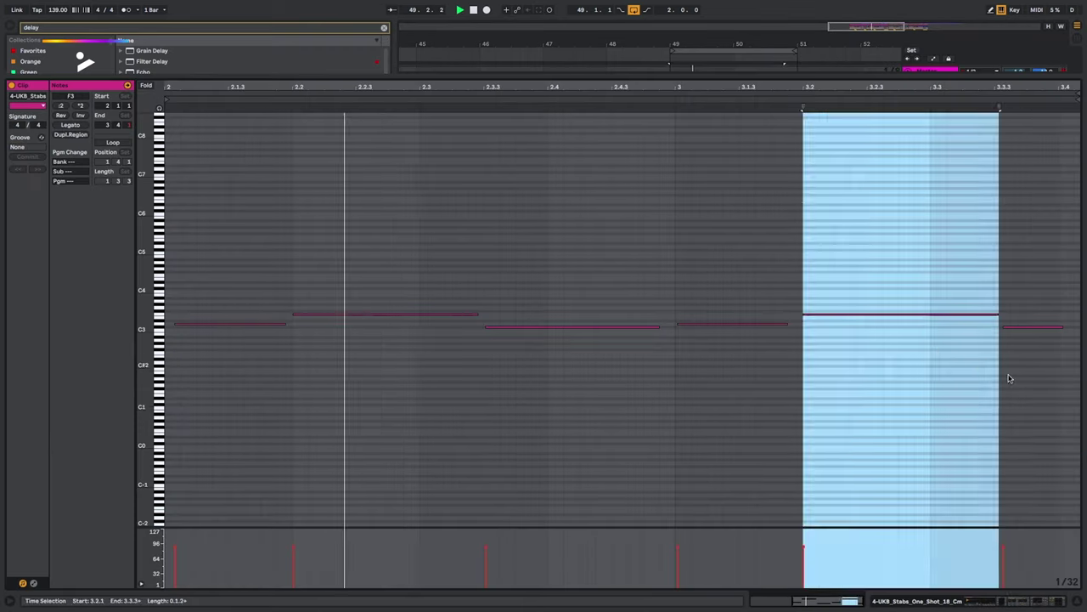
pyautogui.click(1009, 374)
pyautogui.moveTo(1017, 330); pyautogui.dragTo(1010, 326)
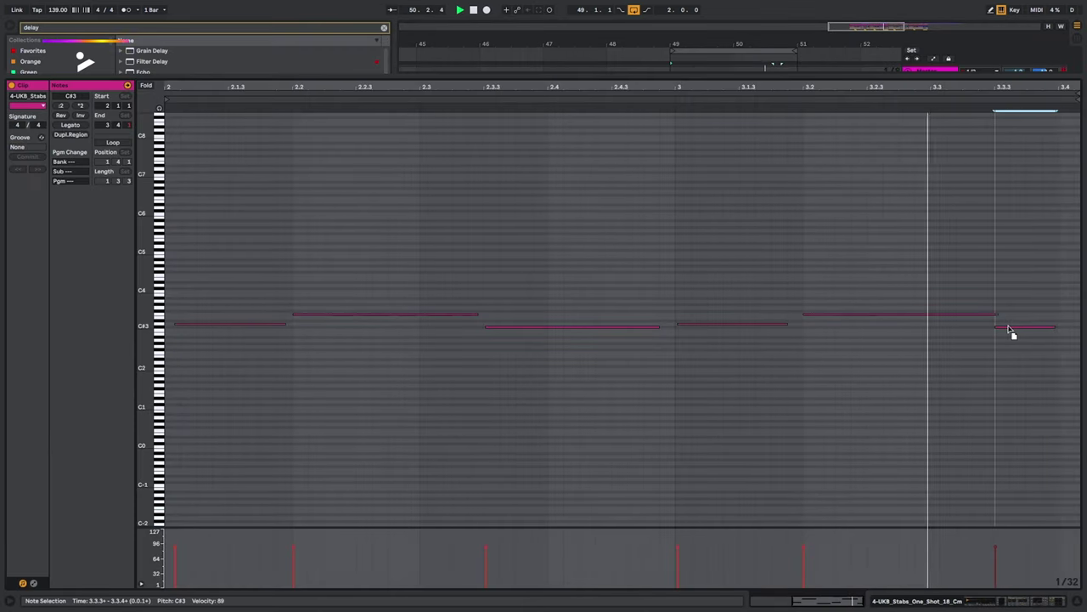
pyautogui.click(852, 270)
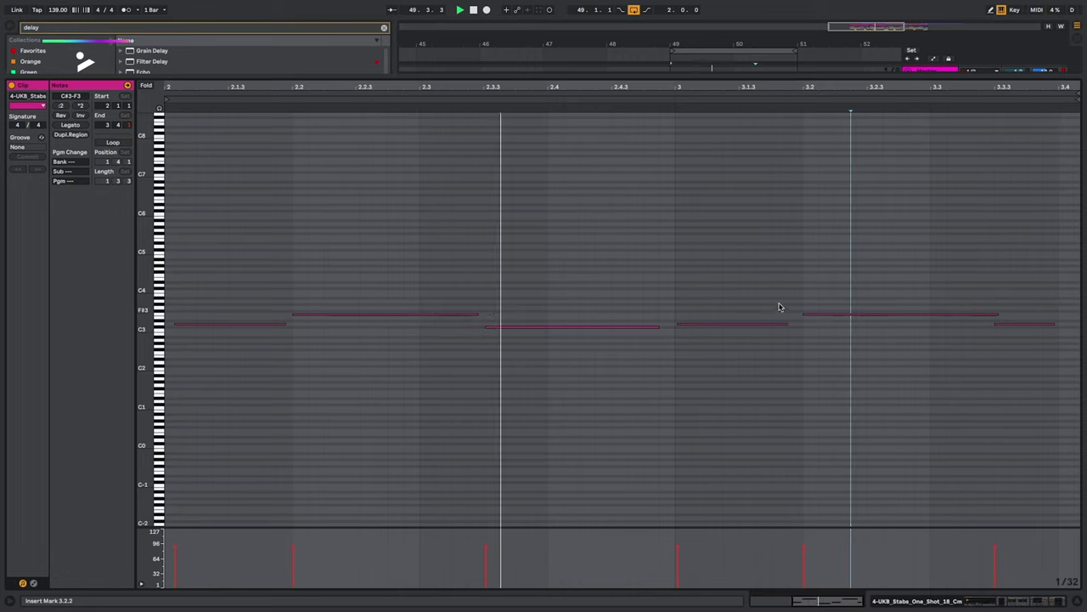
pyautogui.moveTo(996, 315); pyautogui.dragTo(988, 311)
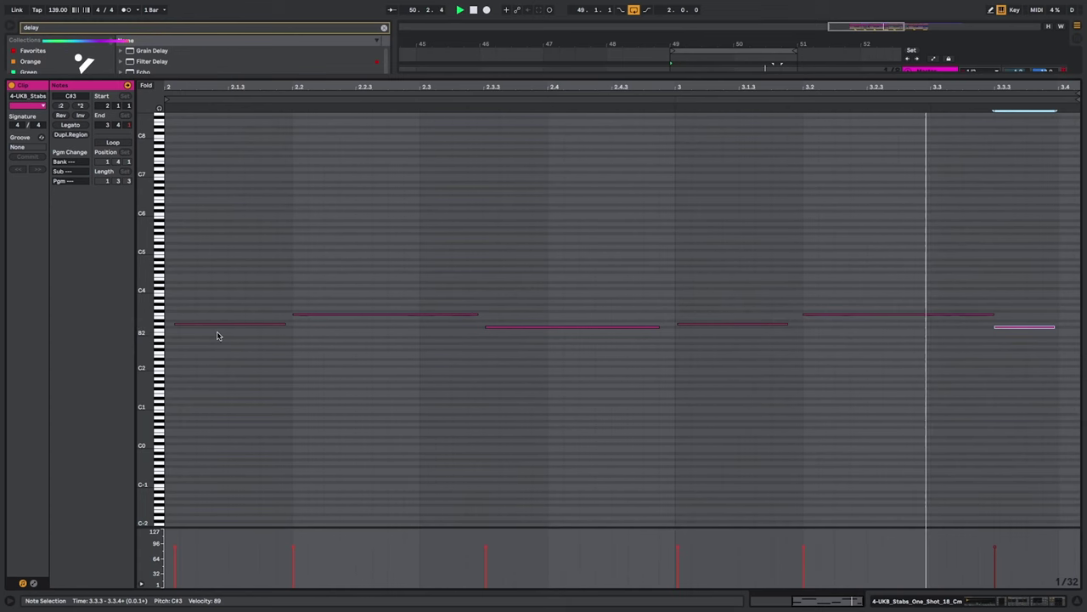
# - Move the first D3 note to start at 2.1.1, then go back to the Arrangement view
pyautogui.moveTo(212, 328); pyautogui.dragTo(209, 330)
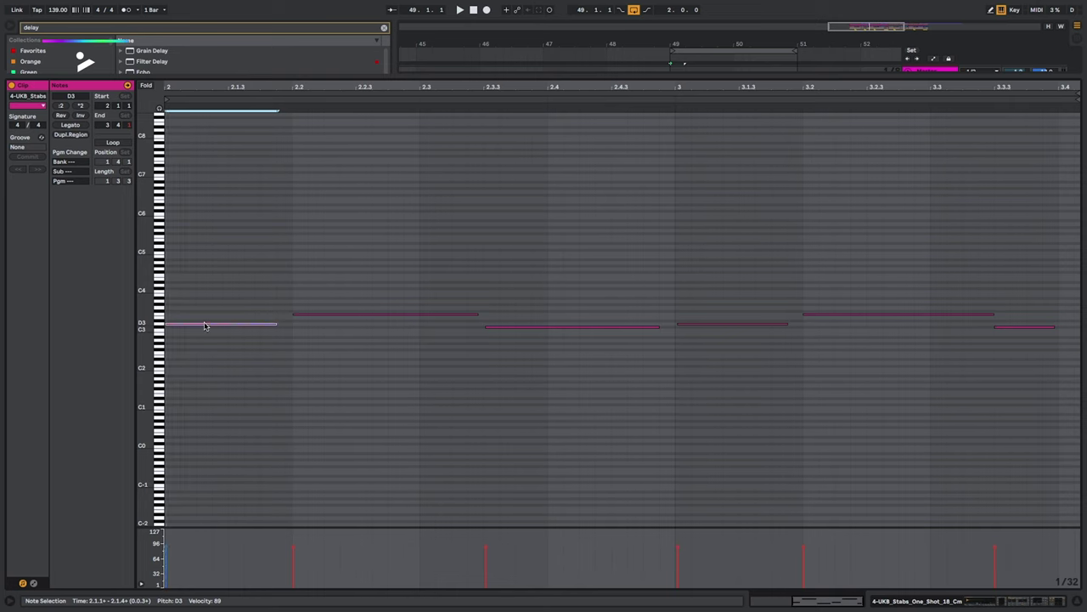
pyautogui.click(499, 330)
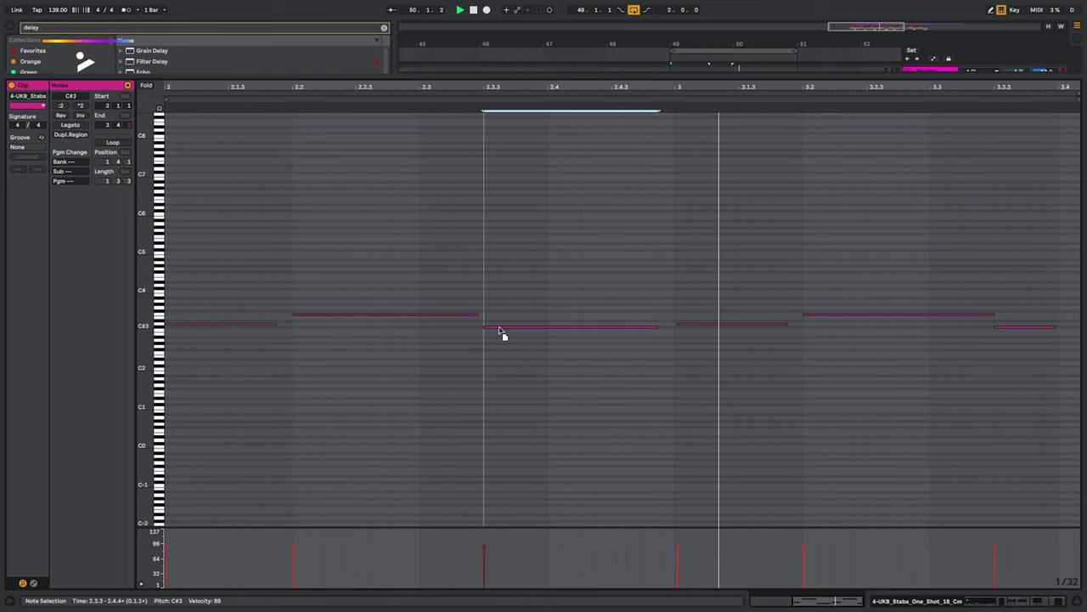
pyautogui.click(735, 329)
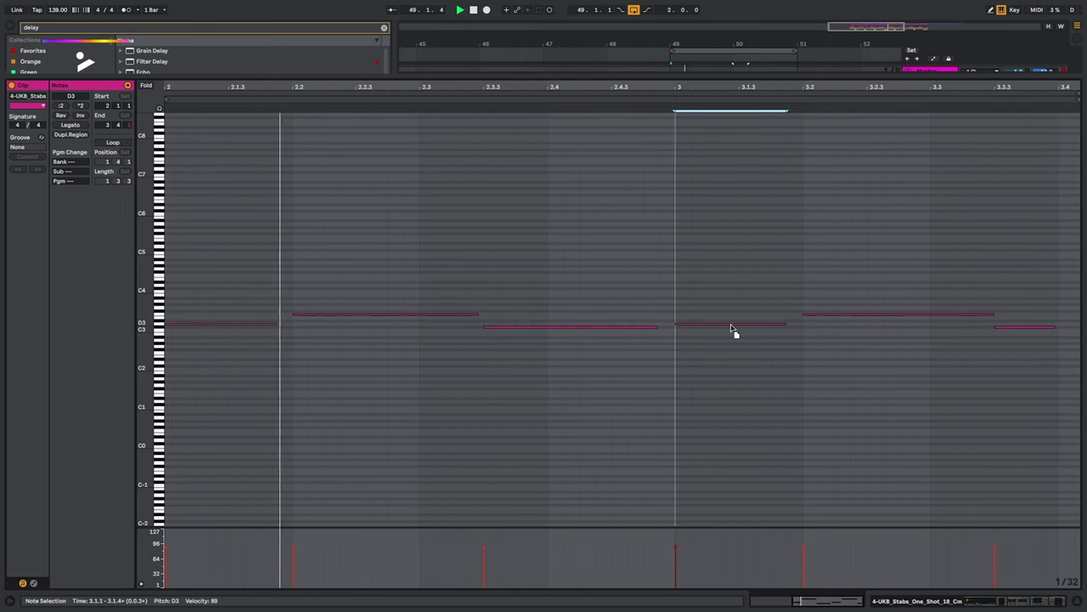
pyautogui.click(164, 270)
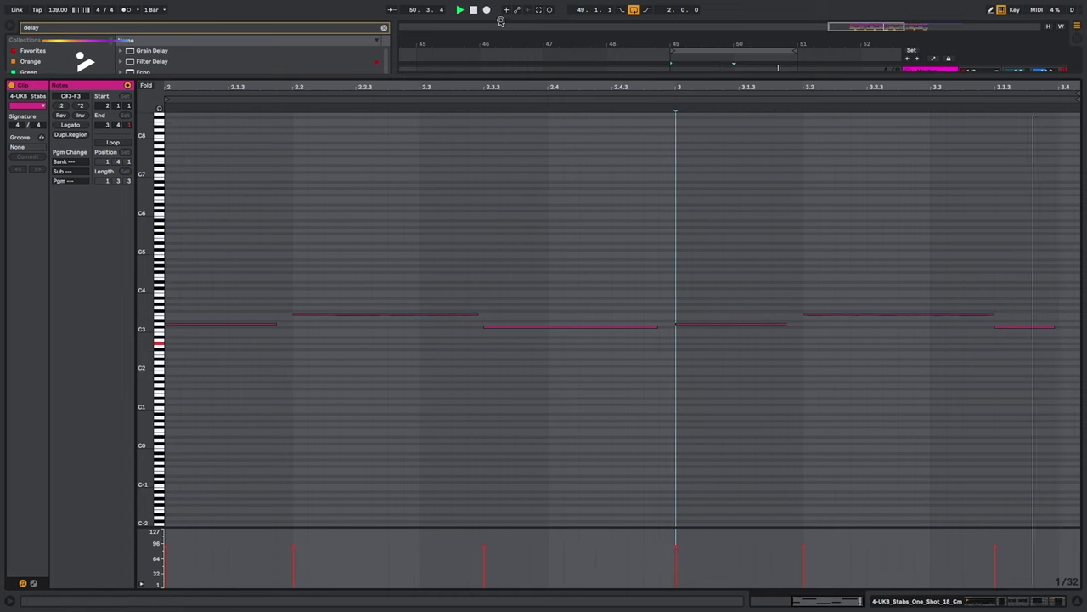
pyautogui.click(486, 10)
pyautogui.click(1058, 601)
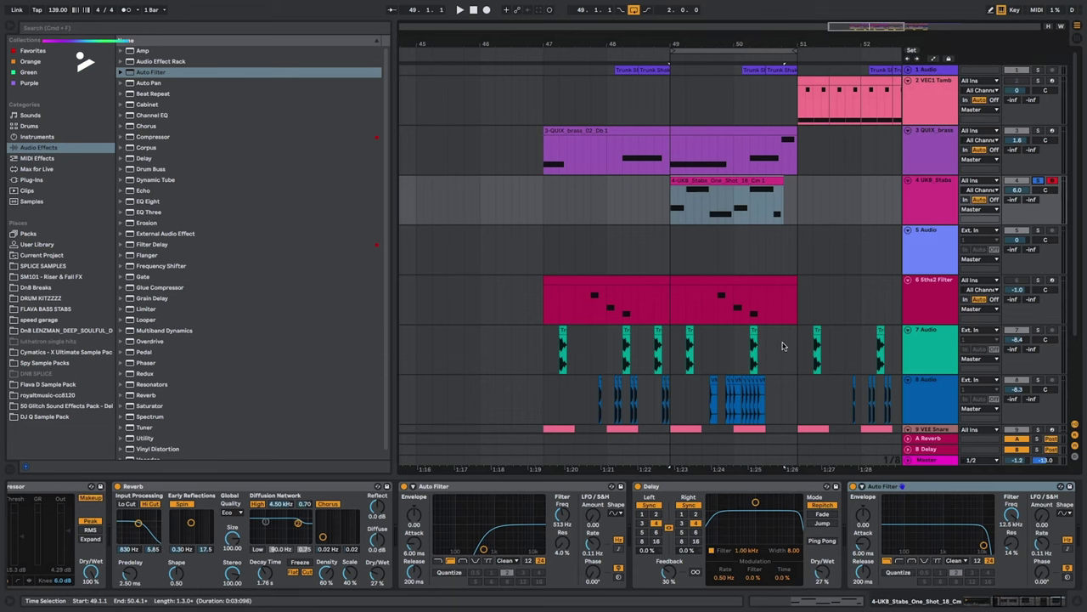
# - Pull the second stab Auto Filter's cutoff down from about 6.4 kHz to roughly 1 kHz
pyautogui.moveTo(981, 544); pyautogui.dragTo(949, 537)
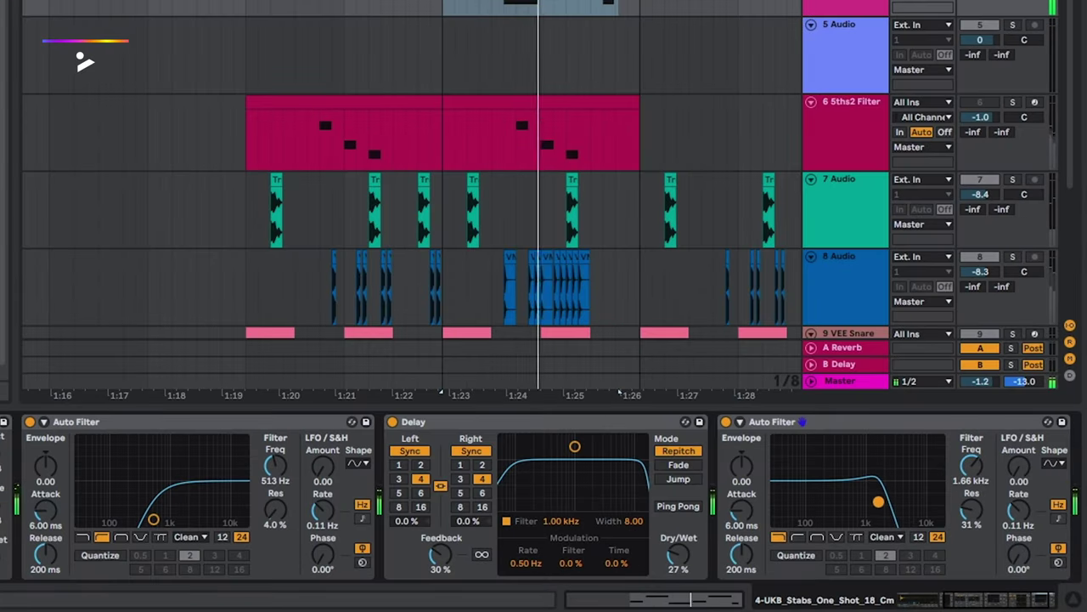
pyautogui.moveTo(878, 502); pyautogui.dragTo(874, 503)
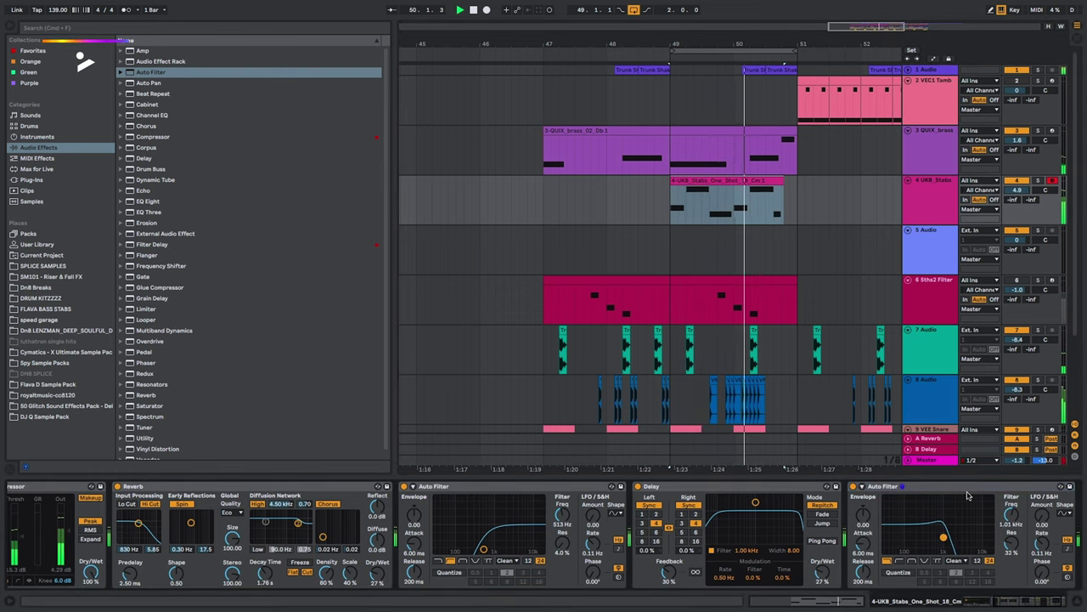
# - Set the QUIX brass Auto Filter to about 8.19 kHz with 69% resonance, auditioning it in playback
pyautogui.click(925, 135)
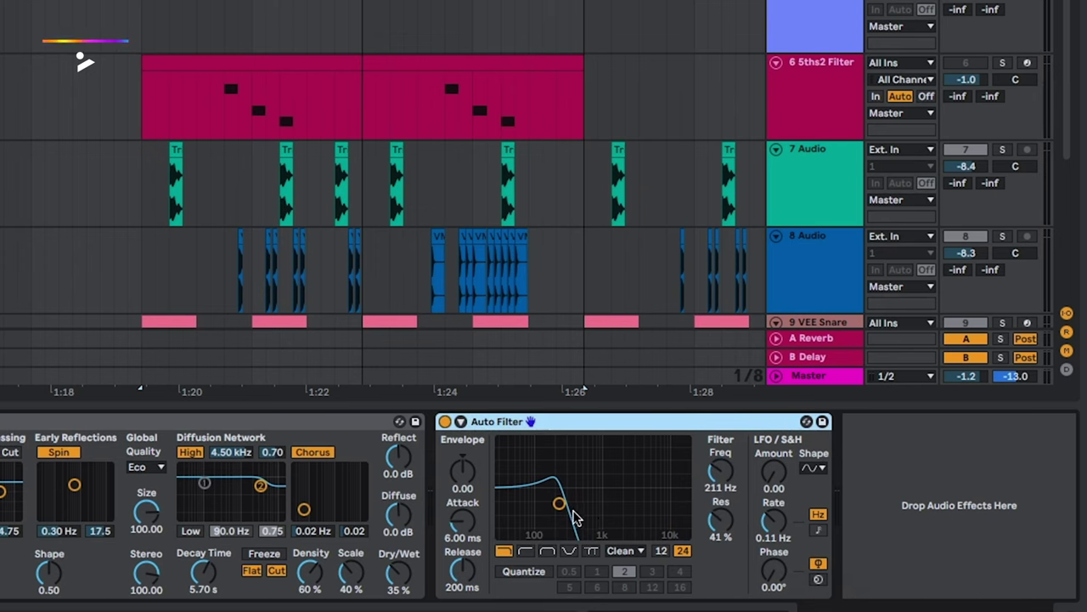
pyautogui.moveTo(573, 513); pyautogui.dragTo(594, 522)
pyautogui.press('space')
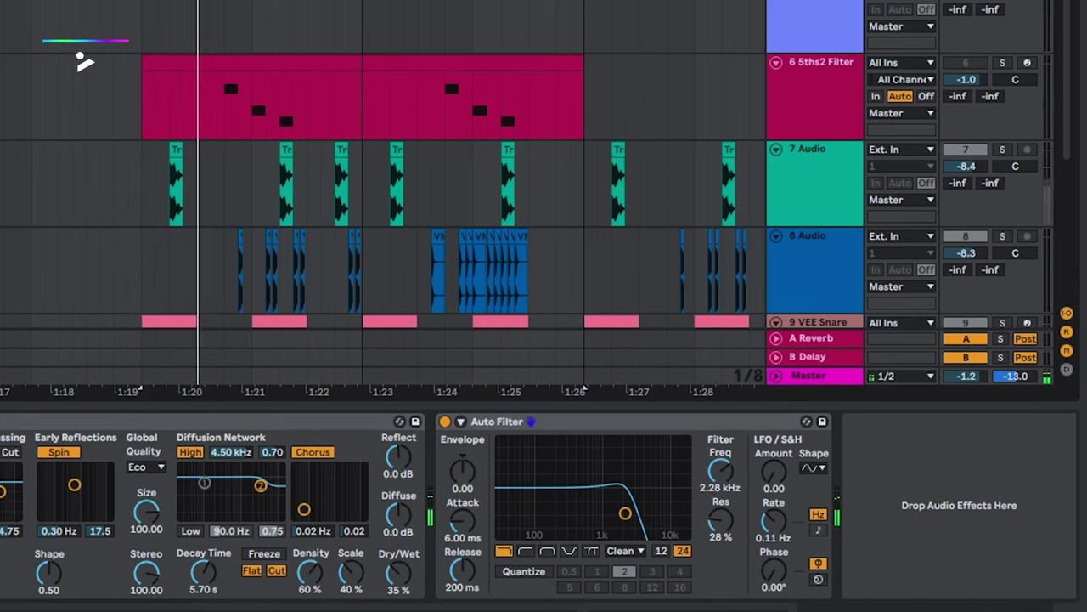
pyautogui.click(508, 321)
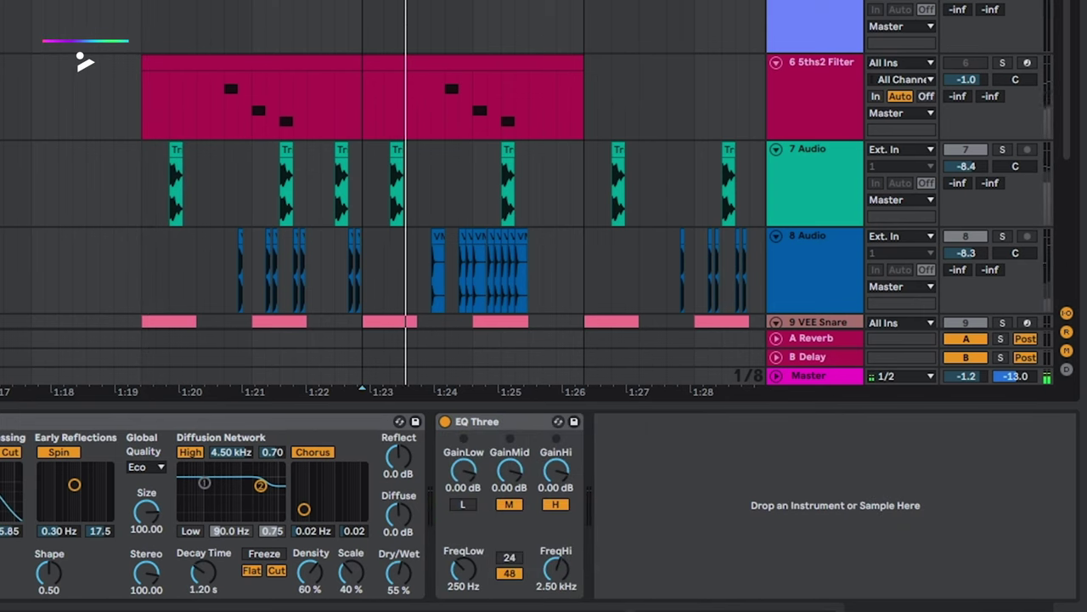
pyautogui.click(542, 272)
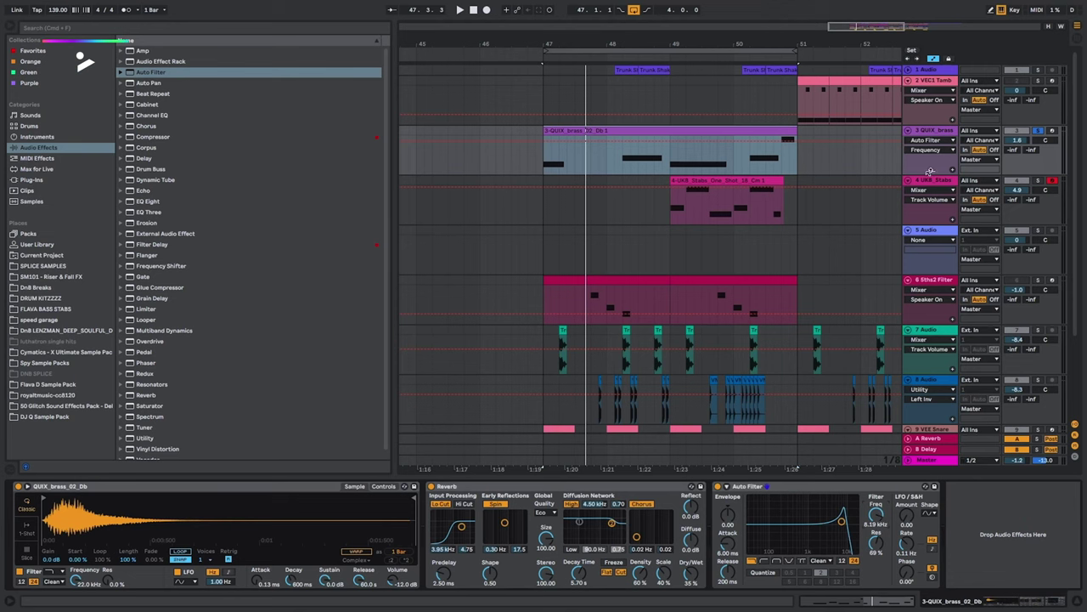
# - Choose Frequency in the brass automation lane and draw breakpoints around 462 Hz and 282 Hz
pyautogui.click(932, 154)
pyautogui.click(922, 120)
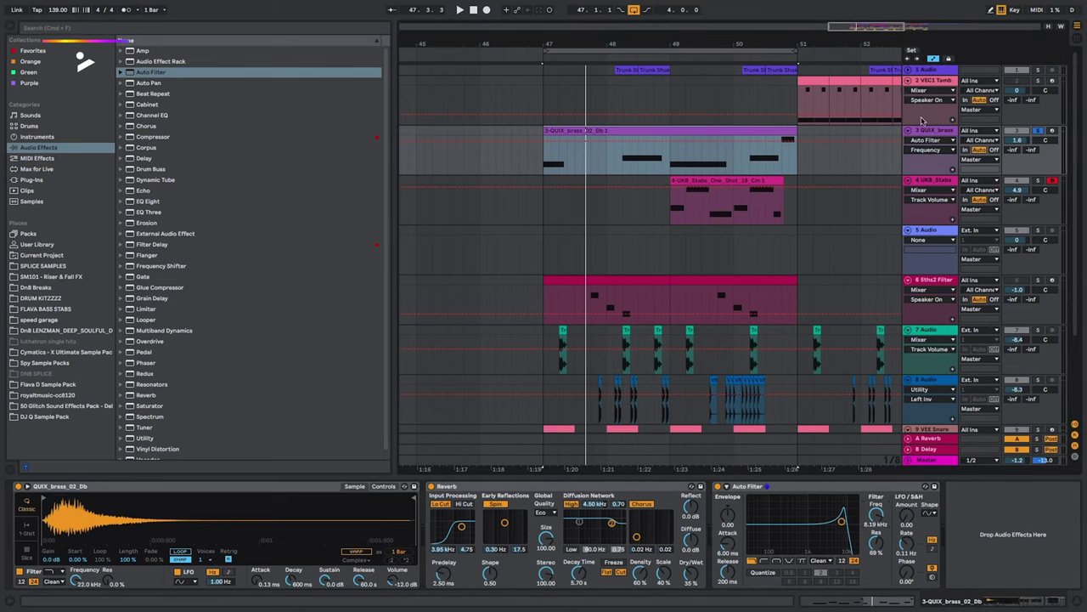
pyautogui.moveTo(829, 145)
pyautogui.mouseDown()
pyautogui.moveTo(829, 162)
pyautogui.moveTo(799, 141)
pyautogui.mouseUp()
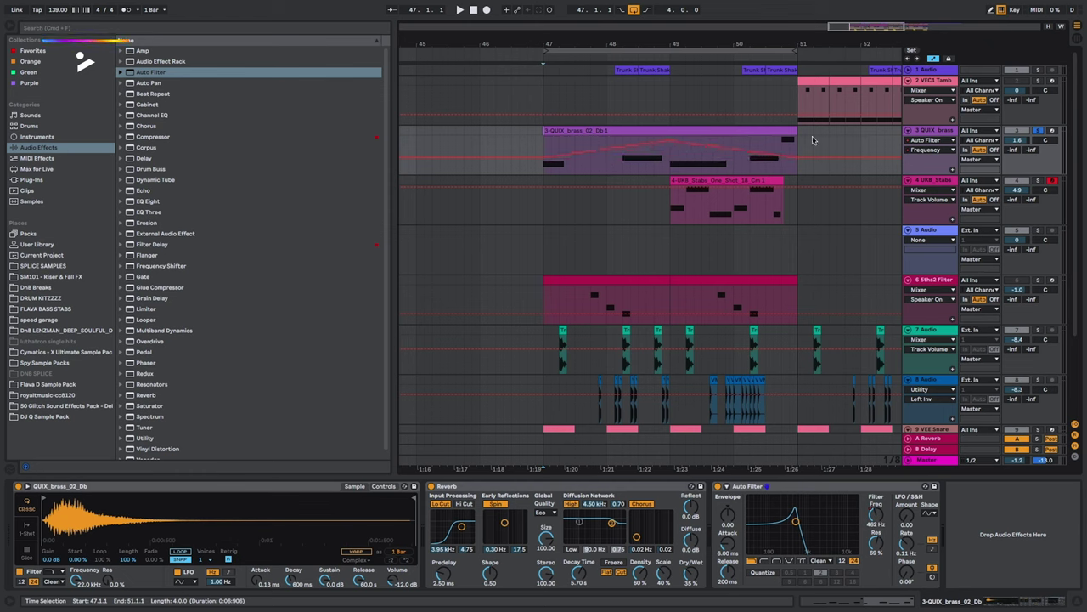
pyautogui.click(548, 130)
pyautogui.press('space')
pyautogui.moveTo(772, 161); pyautogui.dragTo(796, 157)
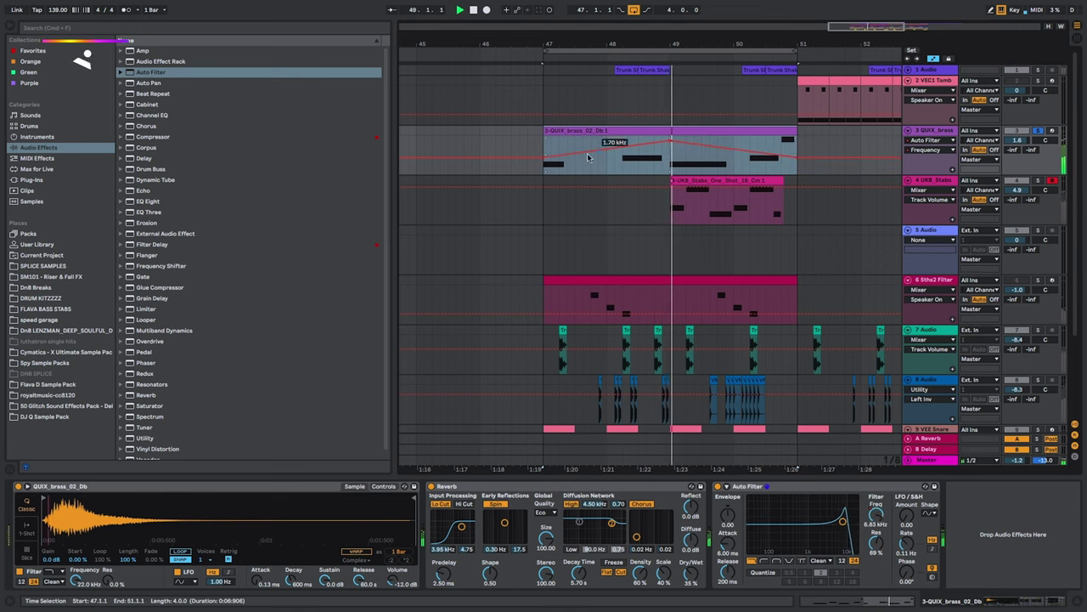
pyautogui.moveTo(545, 166); pyautogui.dragTo(623, 150)
pyautogui.press('space')
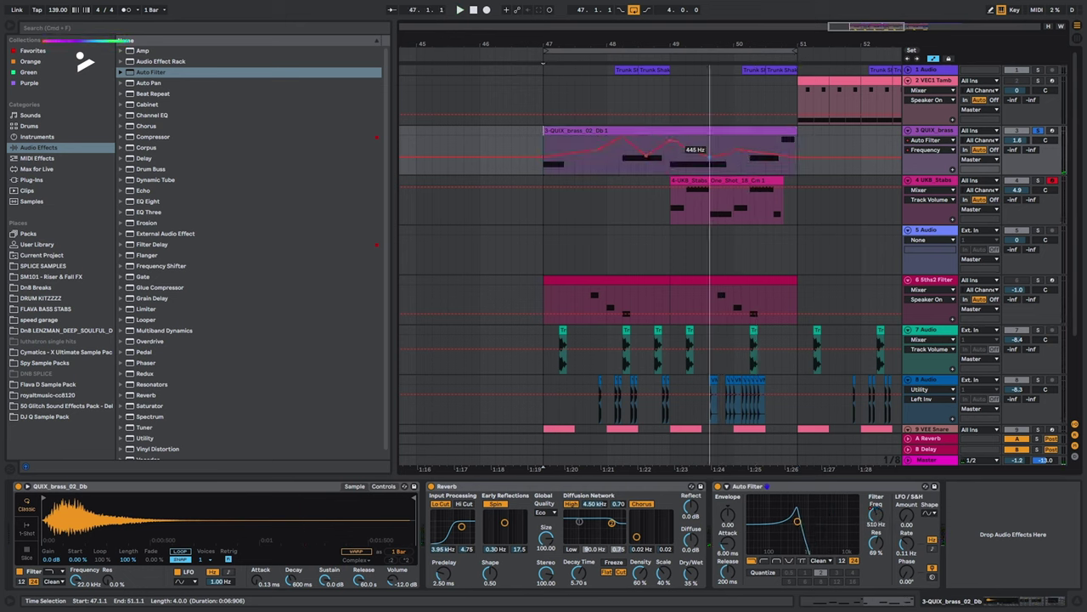
# - Bring back the Frequency automation lane and raise a breakpoint to the top of the sweep
pyautogui.click(610, 130)
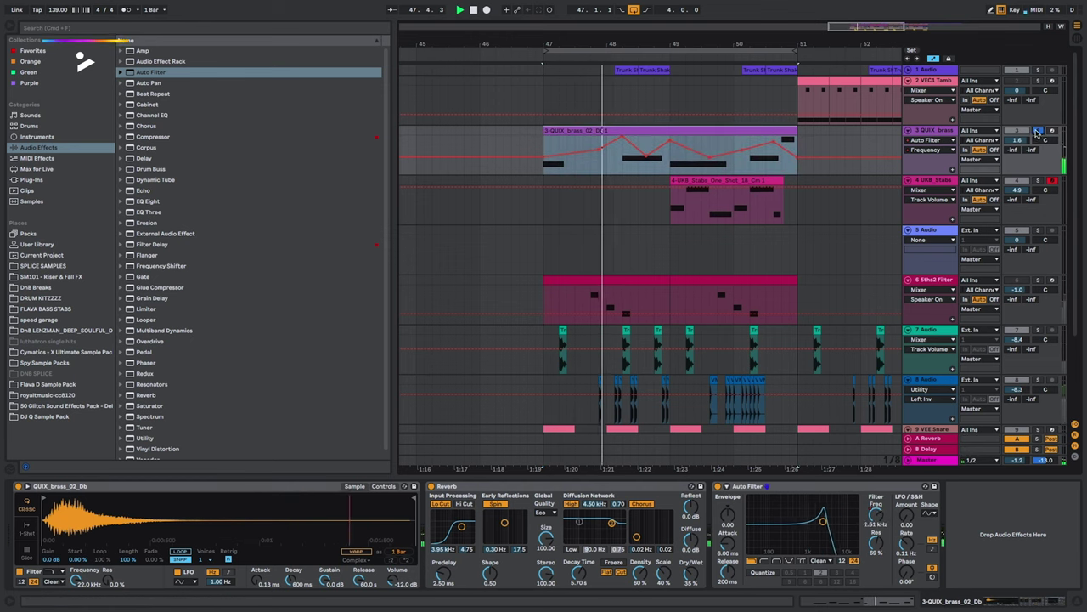
pyautogui.click(1018, 140)
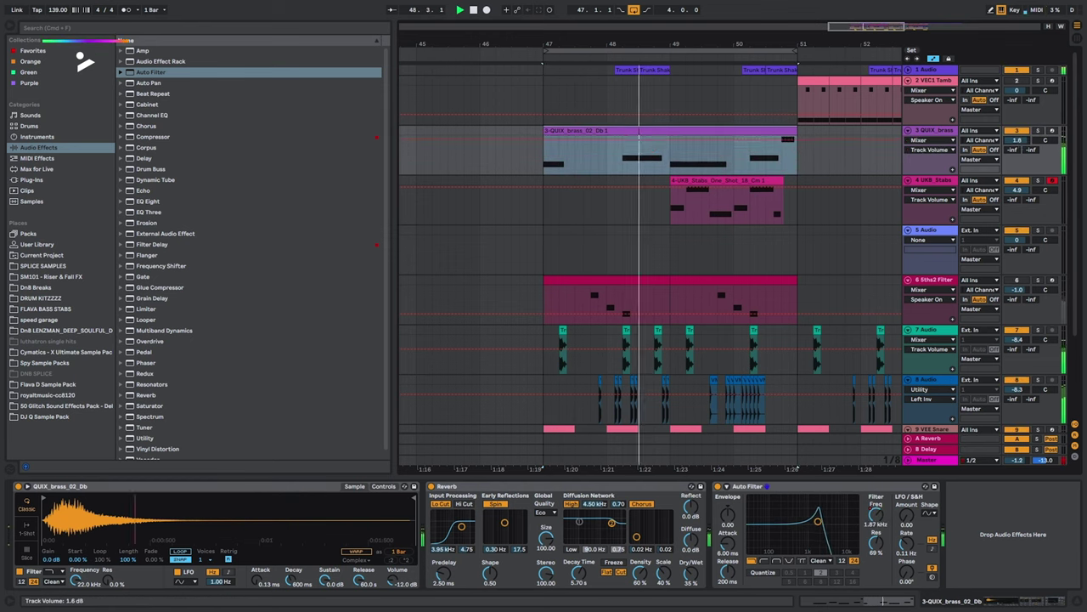
pyautogui.click(930, 139)
pyautogui.click(930, 152)
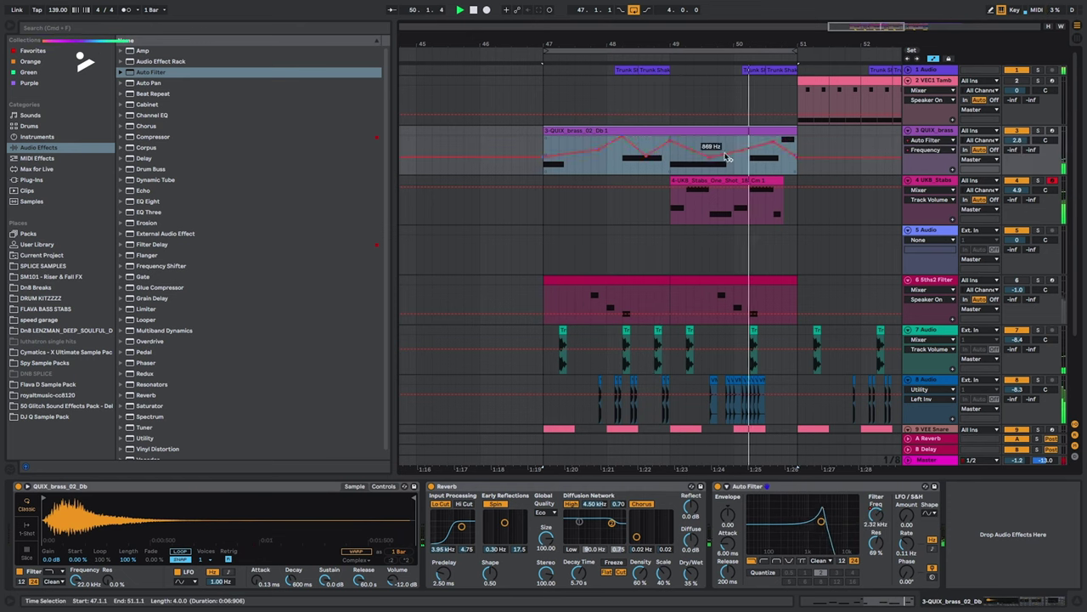
pyautogui.moveTo(620, 146); pyautogui.dragTo(626, 138)
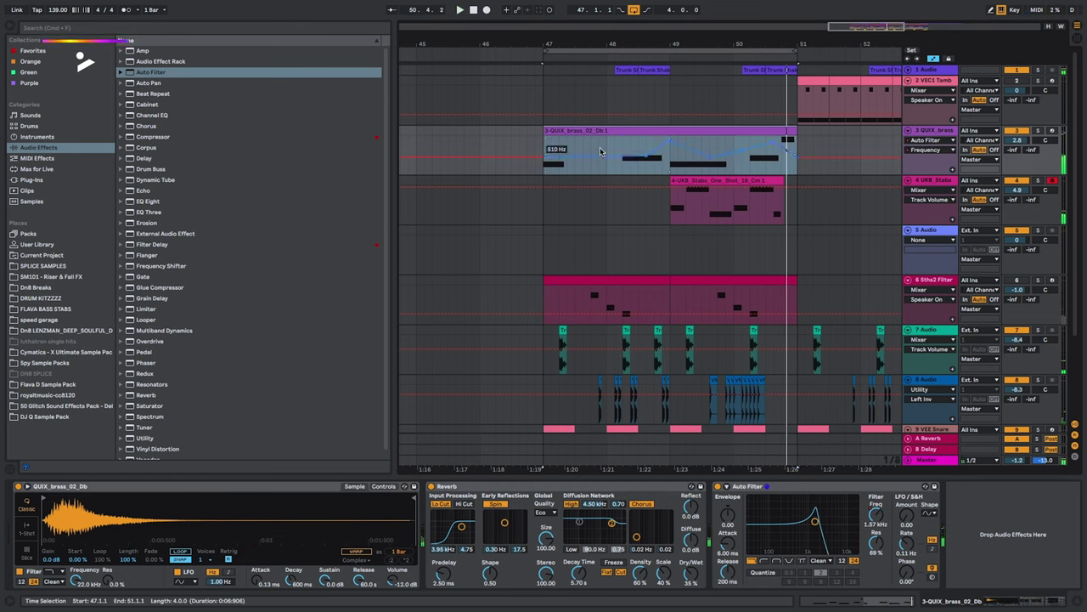